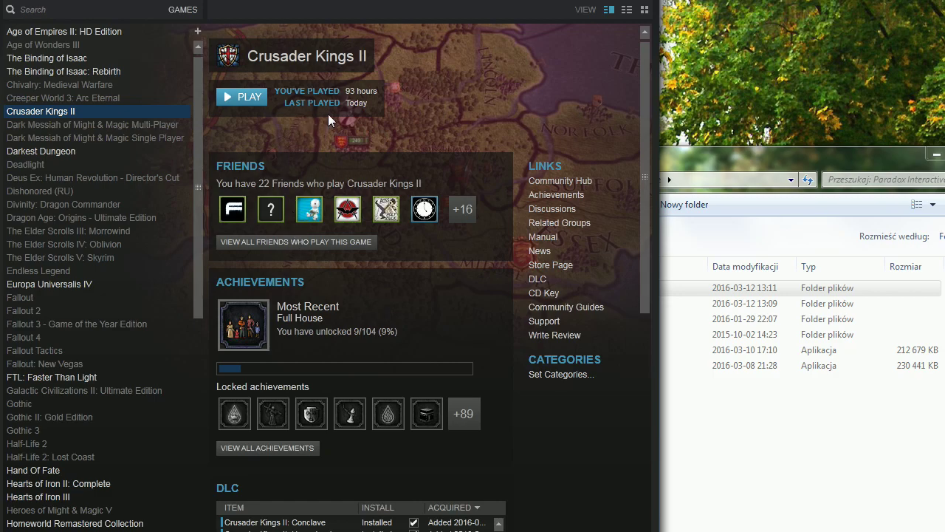
- Open the properties of Crusader Kings II, view the available beta versions and keep "NONE - Opt out of all beta programs"
right_click(118, 110)
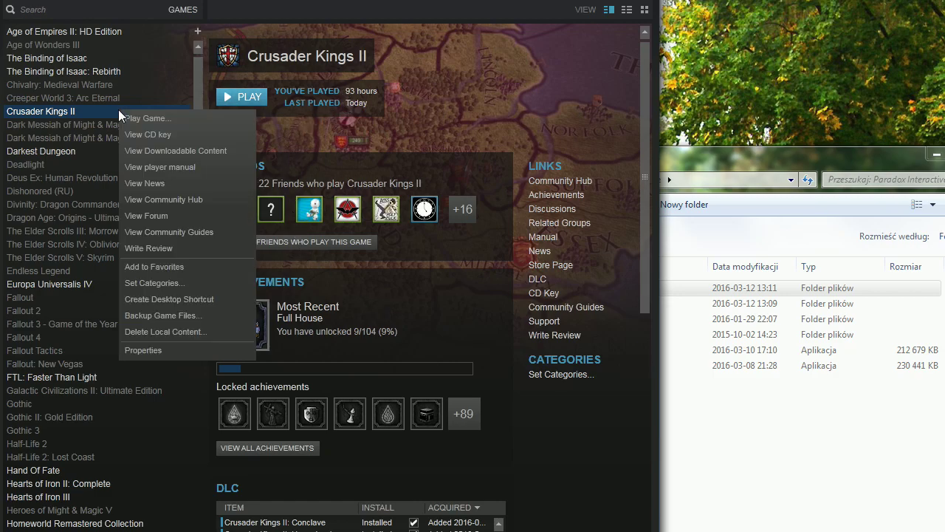
click(214, 354)
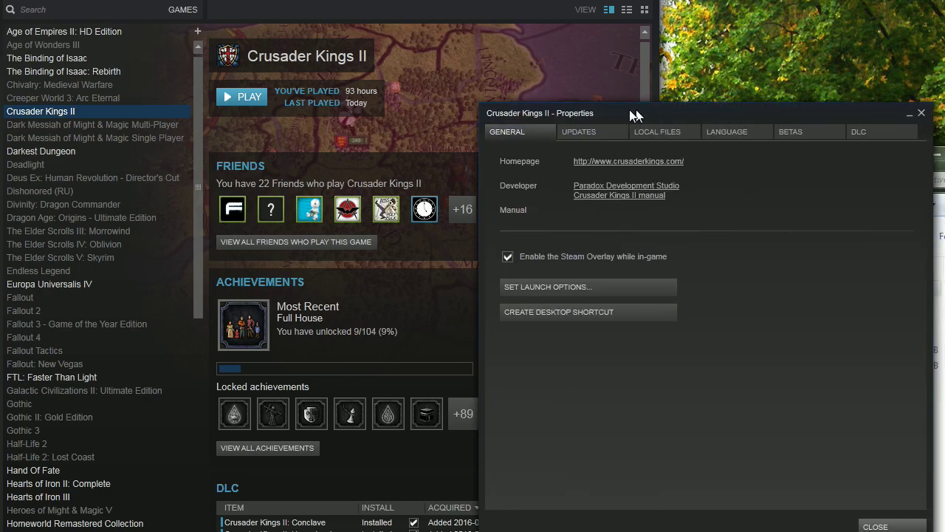
drag(629, 109, 398, 80)
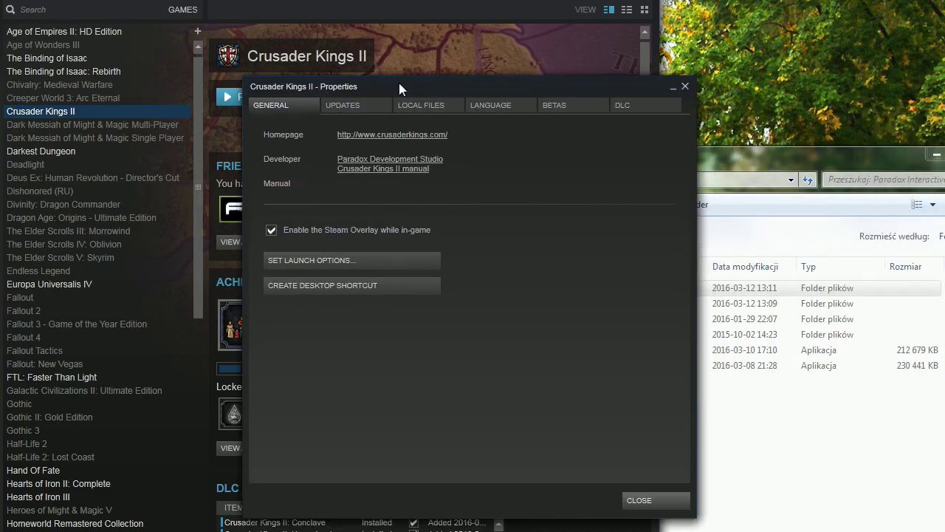
click(569, 103)
click(447, 157)
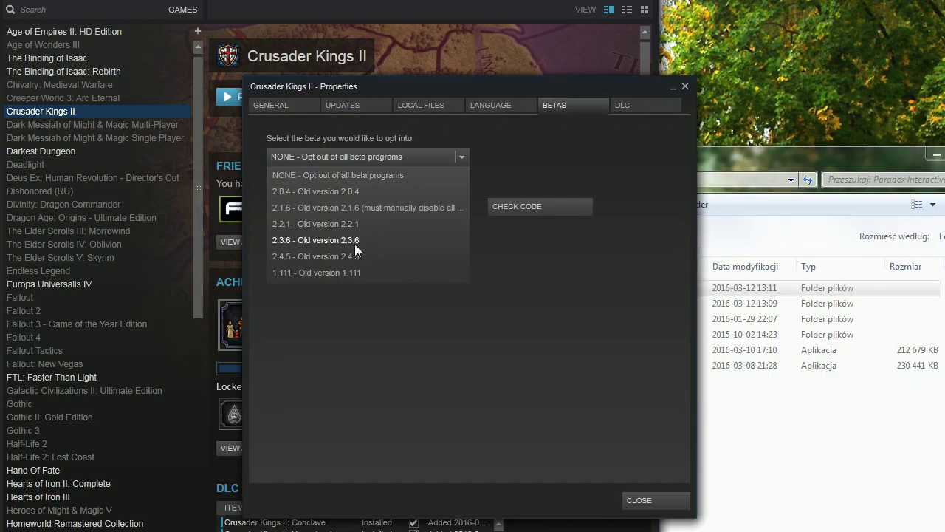
click(401, 177)
click(686, 87)
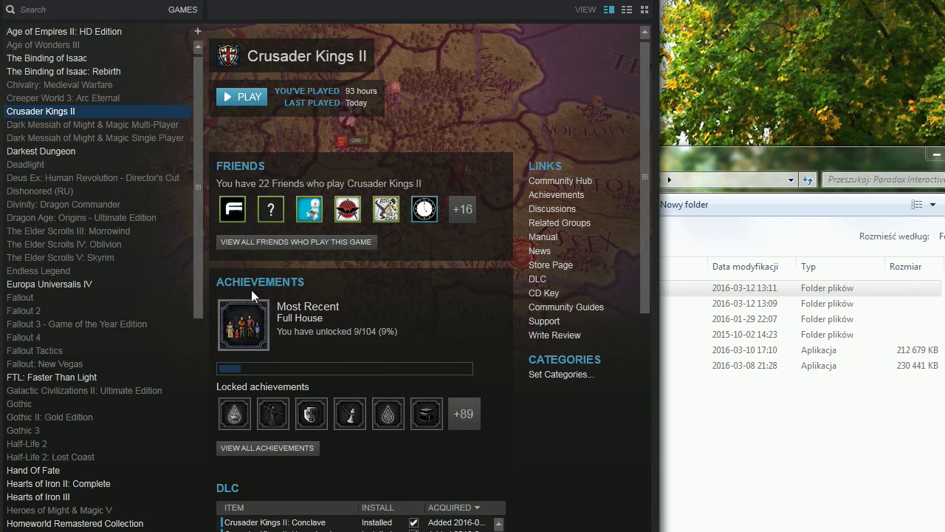
- Reopen the Crusader Kings II properties, review the beta version choices again, leave the opt-out option selected and close the properties
right_click(93, 110)
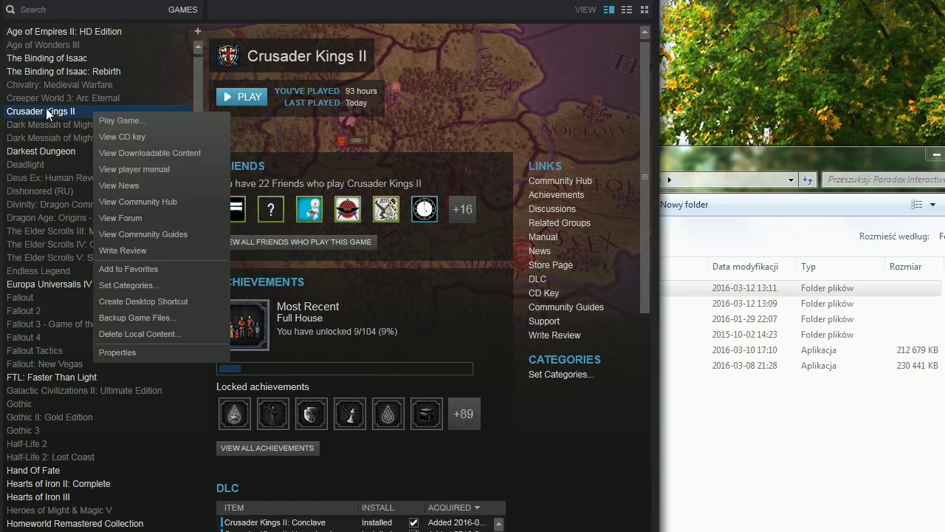
click(118, 352)
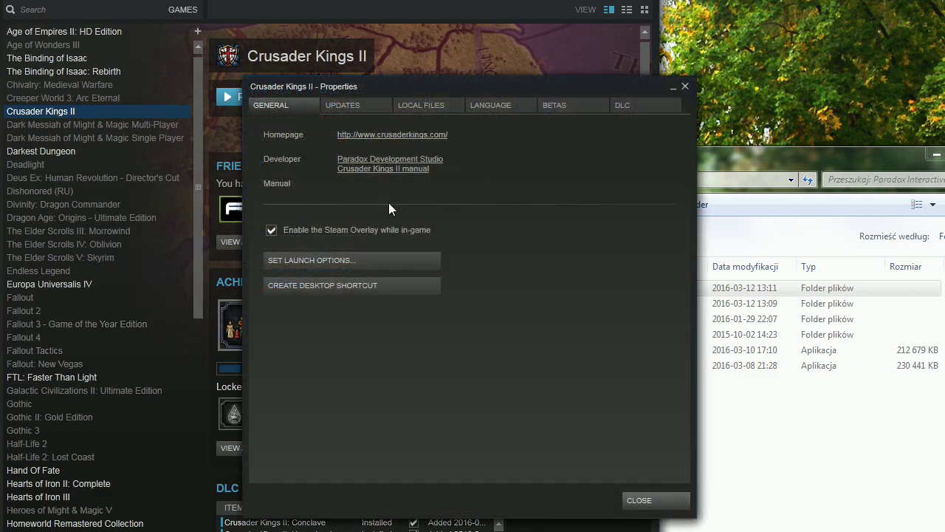
click(555, 106)
click(452, 160)
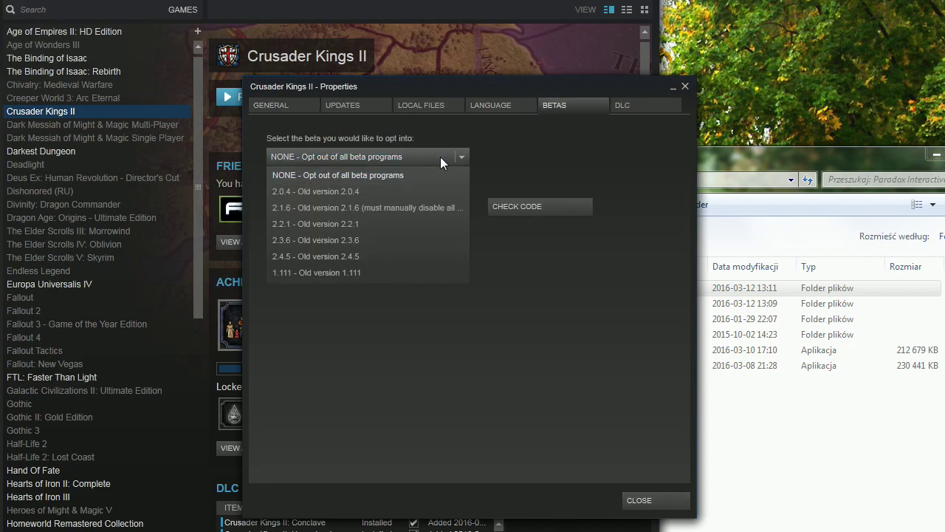
click(389, 175)
click(641, 500)
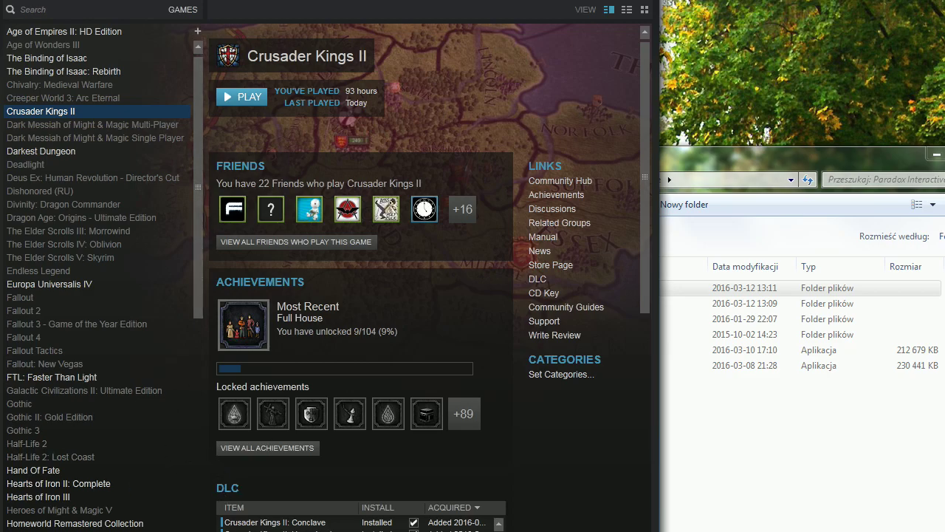
- Switch to Windows Explorer, bring up the Steam common folder and the Documents window, and open Paradox Interactive from Documents
key(alt+Tab)
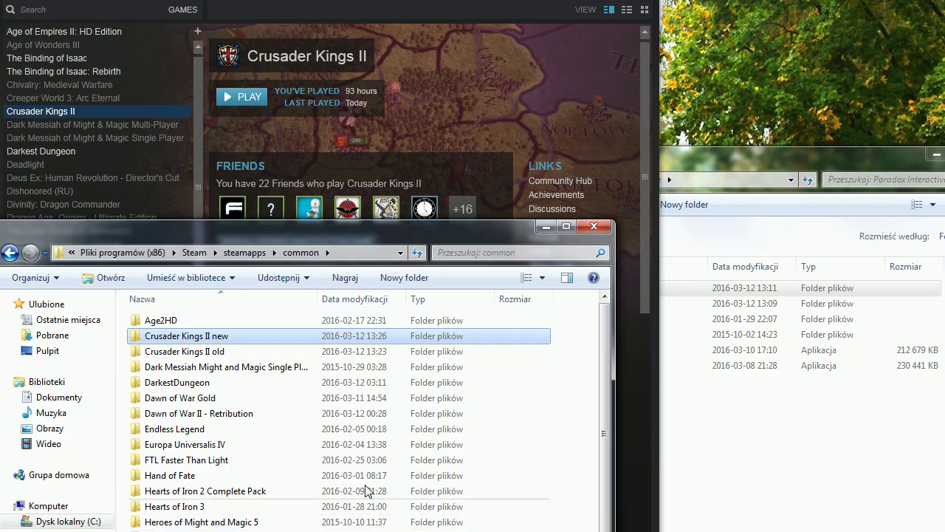
click(736, 423)
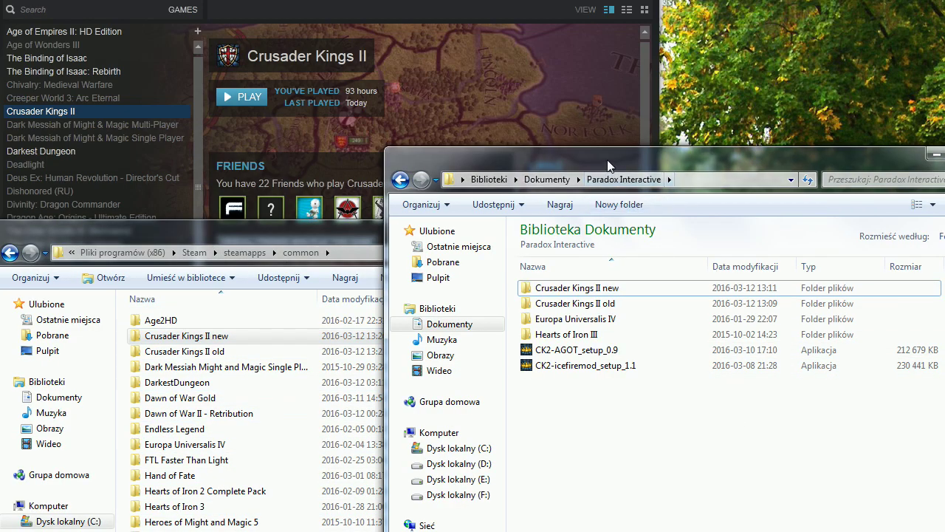
drag(642, 151, 375, 154)
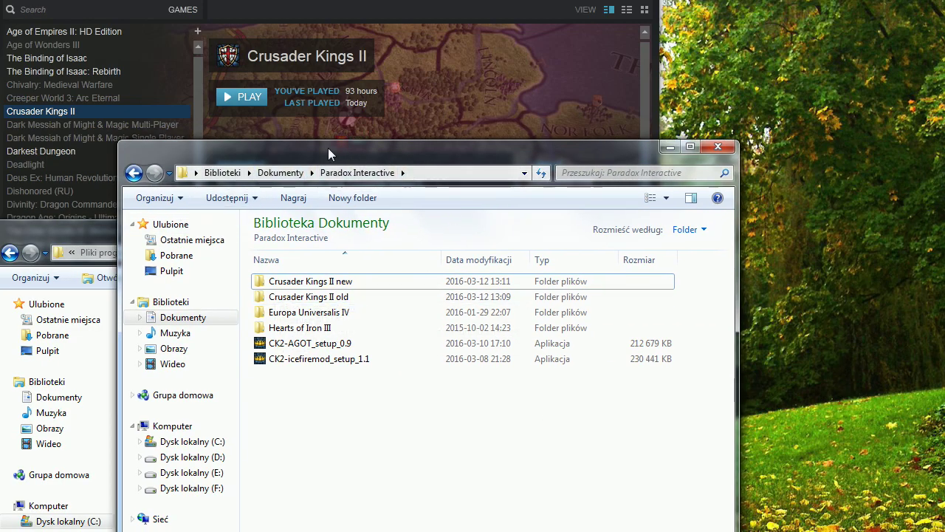
drag(404, 157, 622, 165)
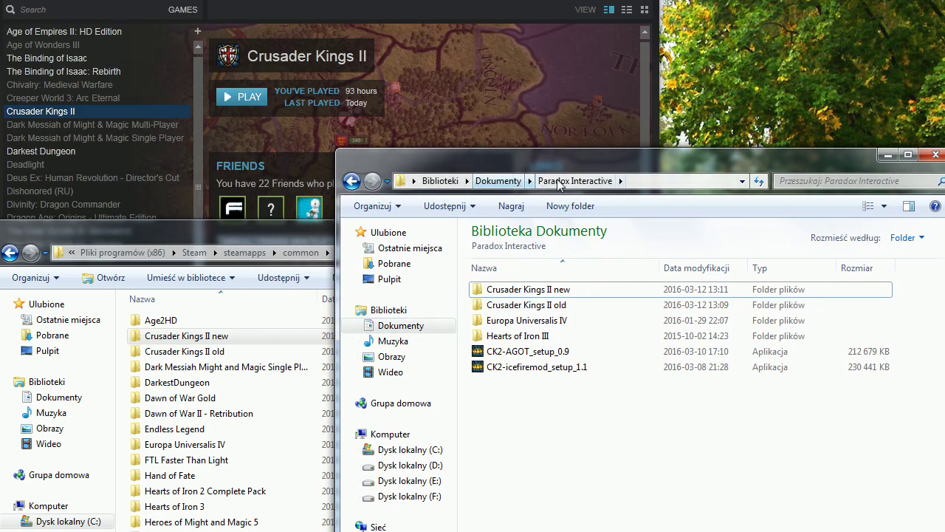
click(498, 181)
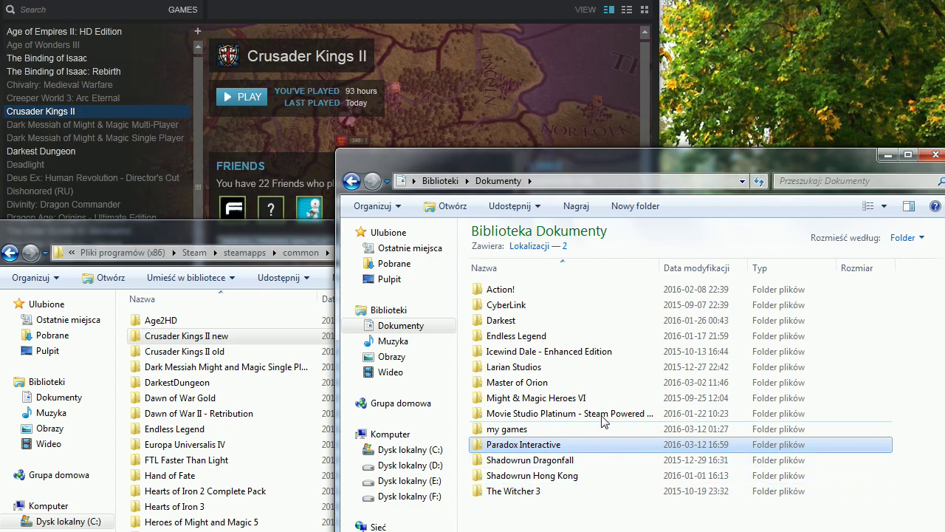
drag(527, 158, 572, 146)
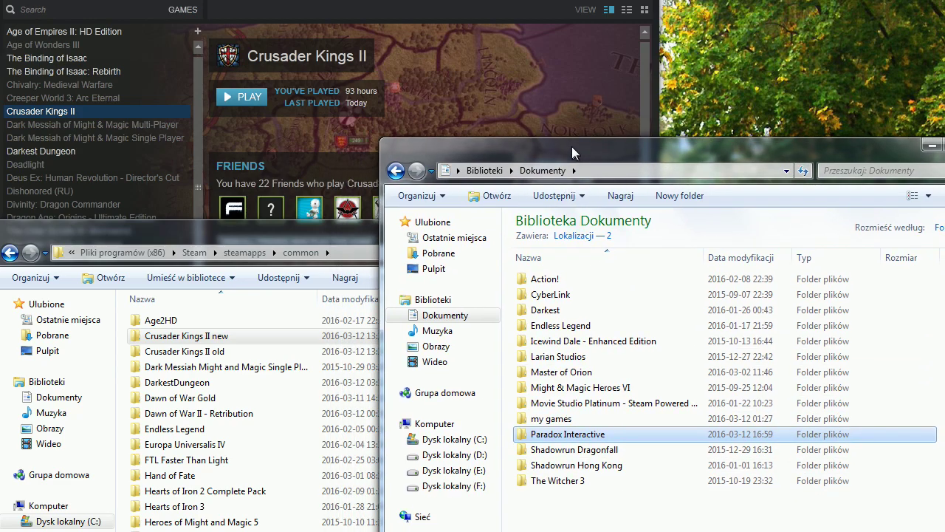
double_click(560, 435)
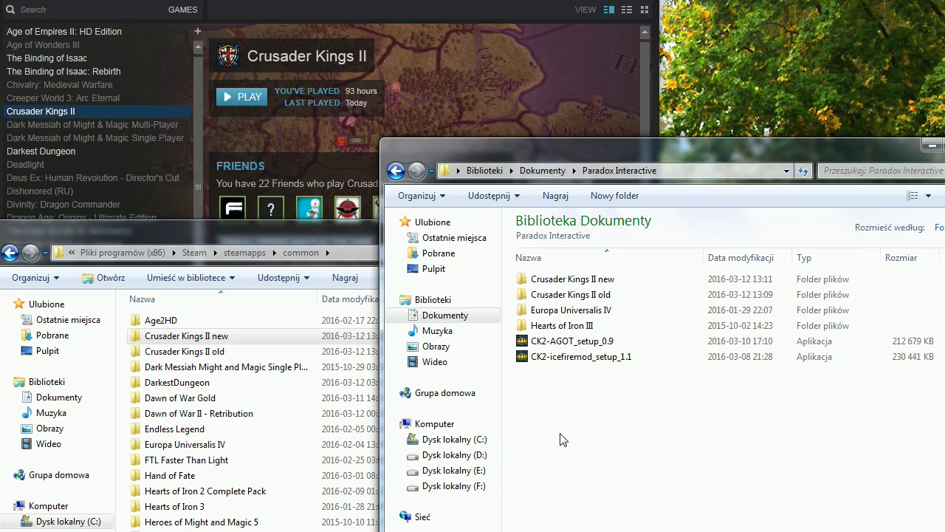
- Rename the "Crusader Kings II new" folder in Documents > Paradox Interactive to "Crusader Kings II"
click(615, 285)
click(616, 285)
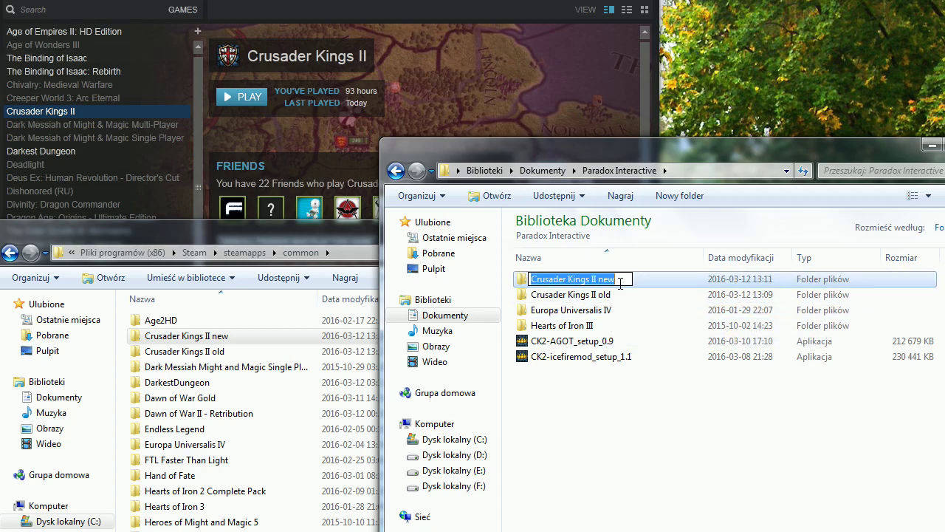
click(626, 279)
key(BackSpace)
key(BackSpace)
key(BackSpace)
key(BackSpace)
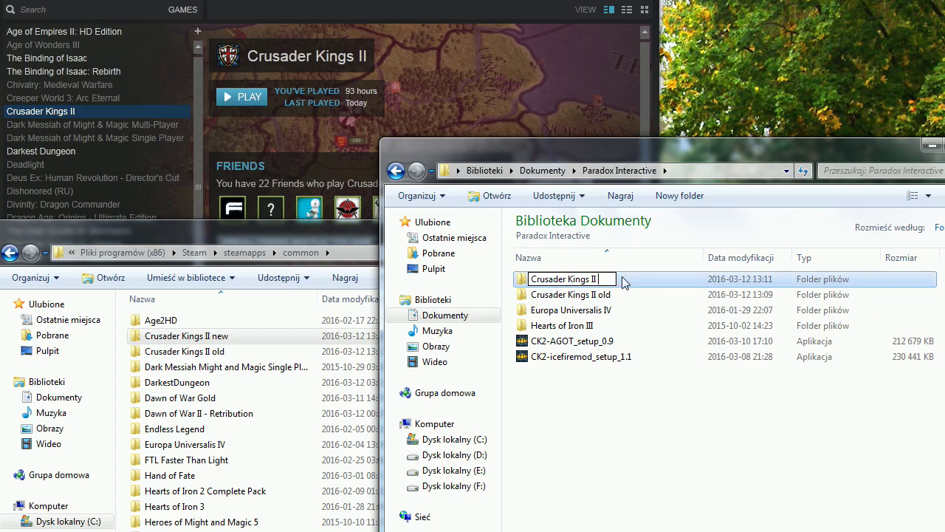
key(Return)
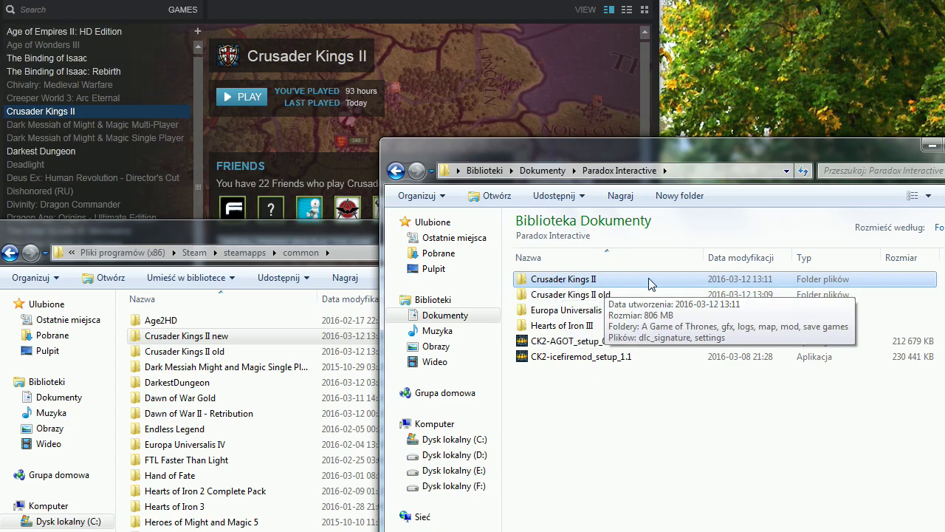
- Rename the "Crusader Kings II" folder in Paradox Interactive back to "Crusader Kings II new"
click(609, 285)
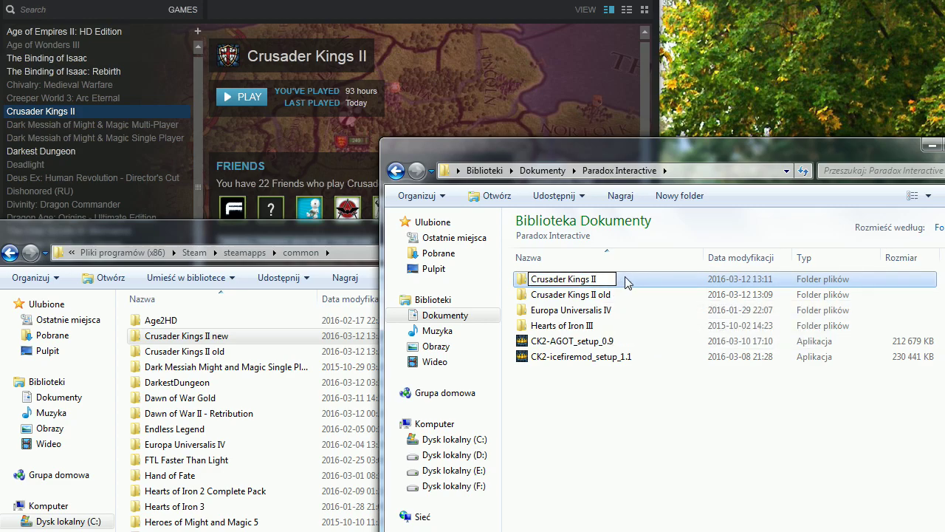
text(new)
key(Return)
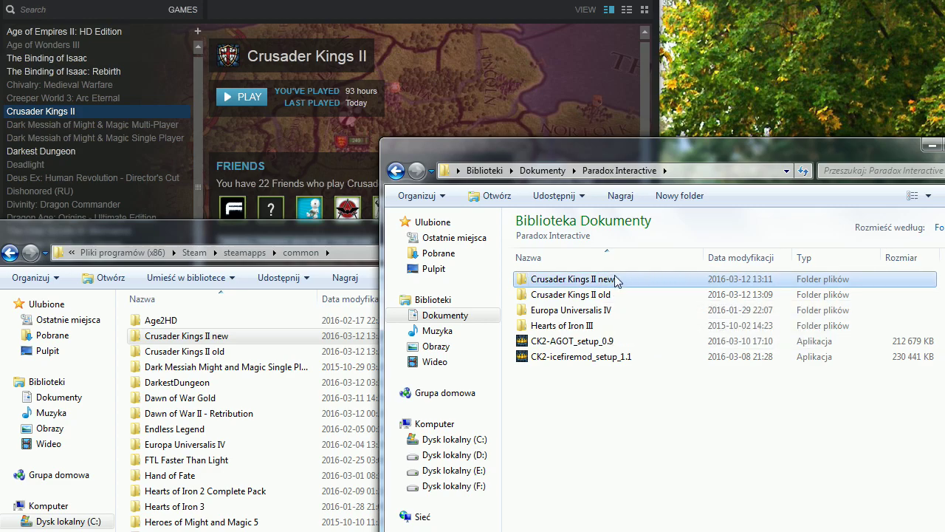
- Rename the "Crusader Kings II new" folder in Steam's steamapps > common folder to "Crusader Kings II"
click(294, 236)
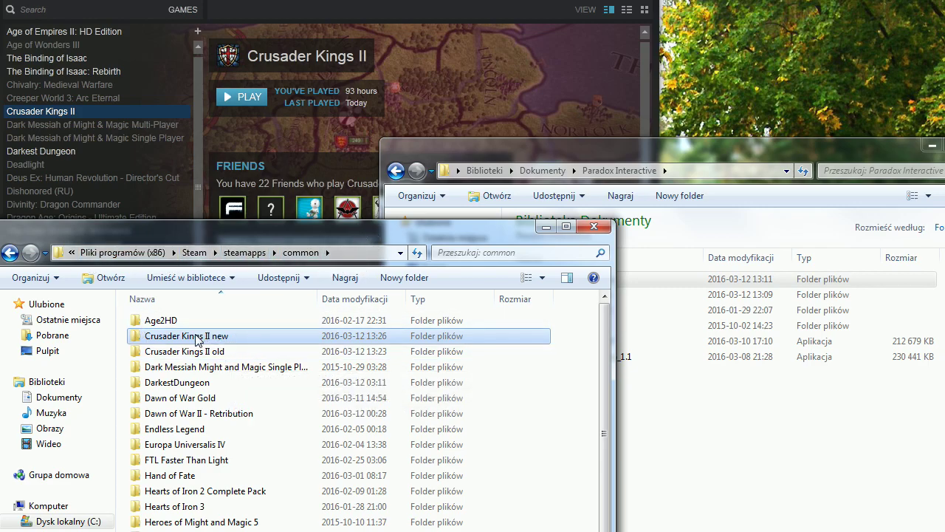
click(218, 337)
click(234, 338)
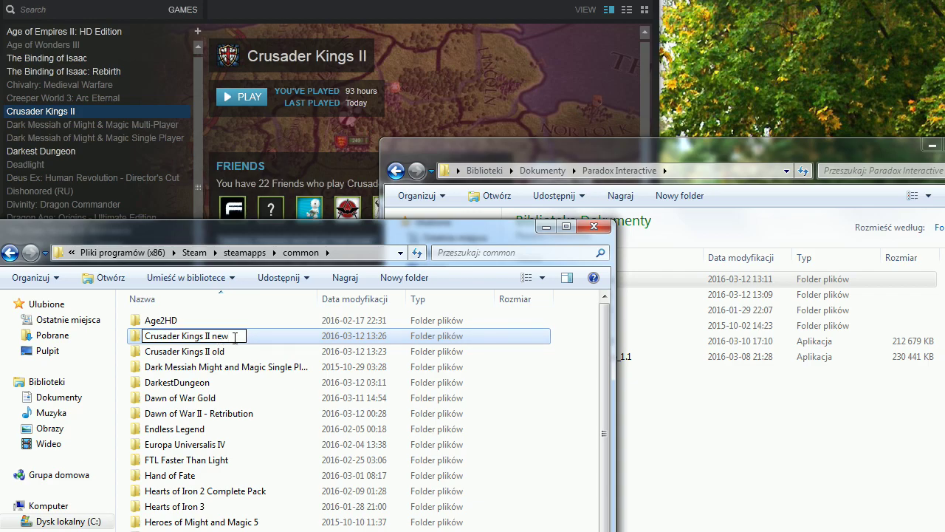
key(BackSpace)
key(BackSpace)
key(BackSpace)
key(BackSpace)
key(Return)
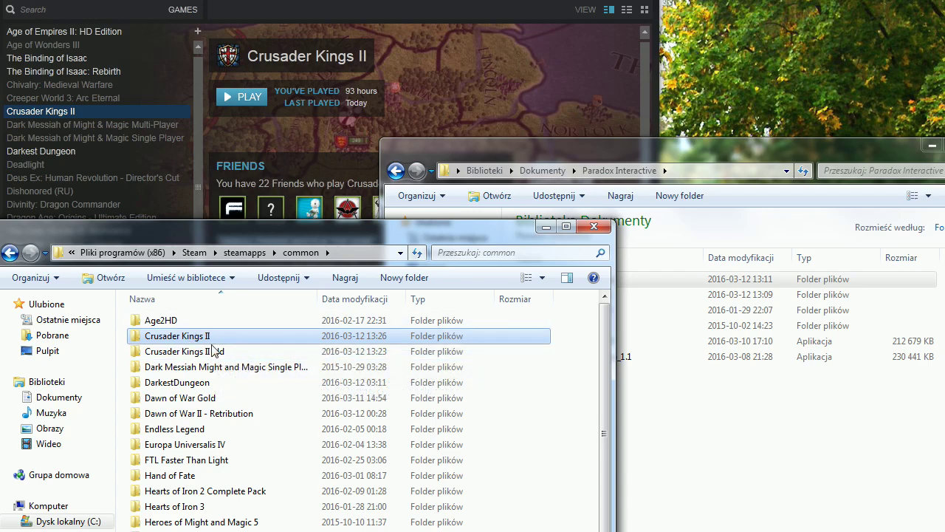
- Rename the "Crusader Kings II" folder in Steam's common folder to "Crusader Kings II copy"
click(585, 162)
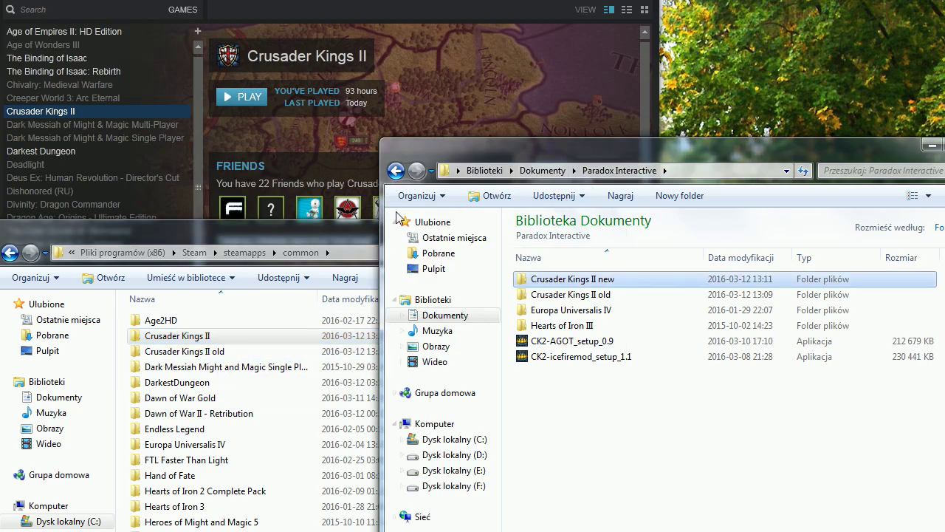
click(280, 226)
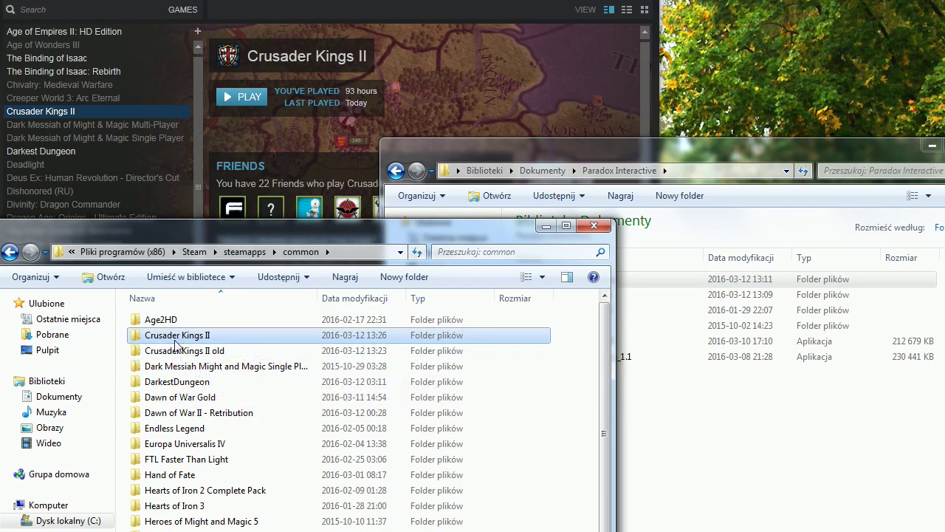
mouse_move(175, 342)
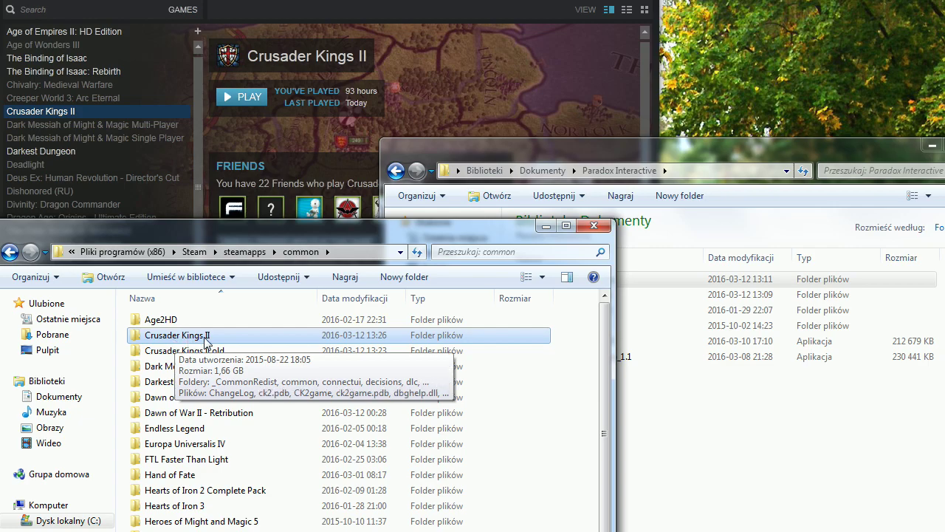
click(205, 340)
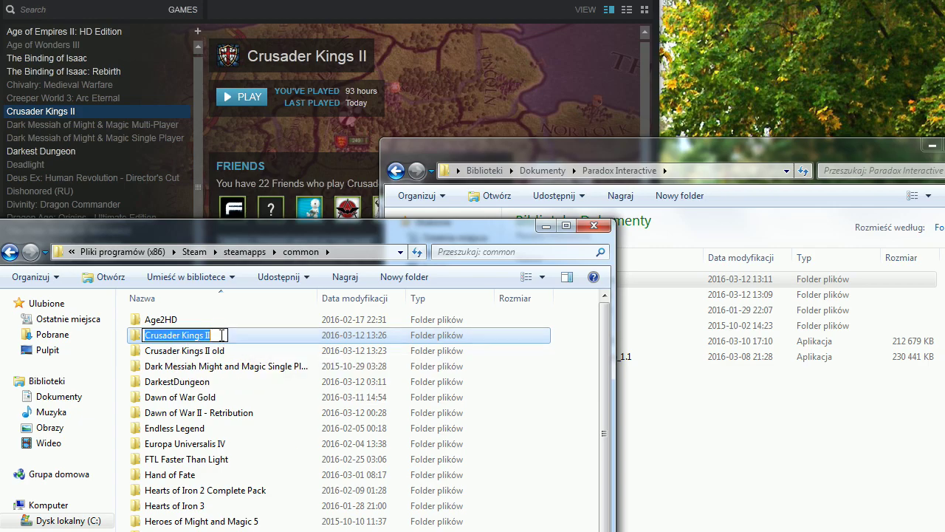
click(222, 336)
text(copu)
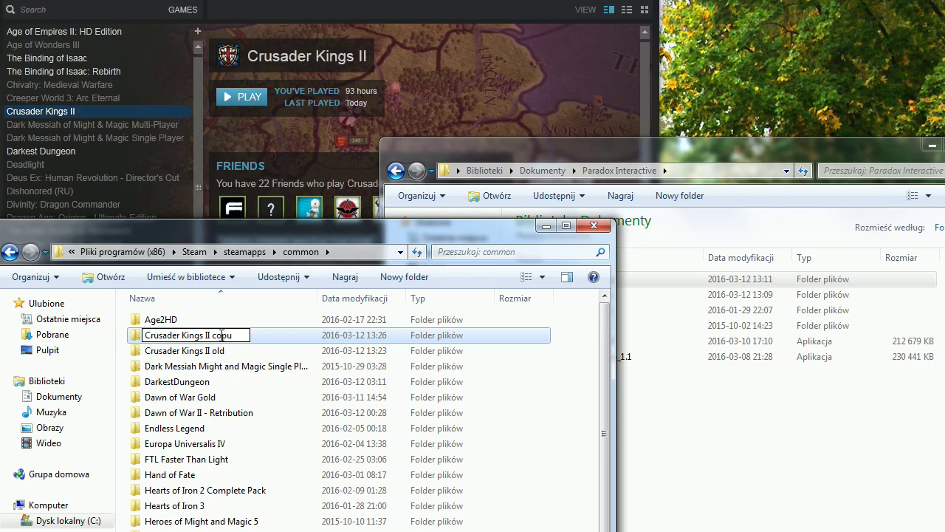
key(BackSpace)
text(y)
key(Return)
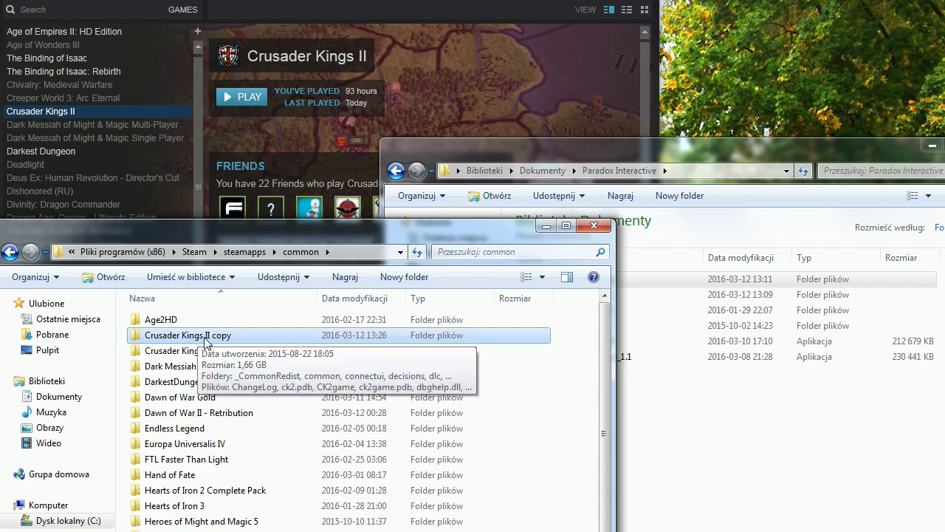
- Rename the "Crusader Kings II copy" folder in Steam's common folder to "Crusader Kings II new"
click(208, 337)
click(238, 340)
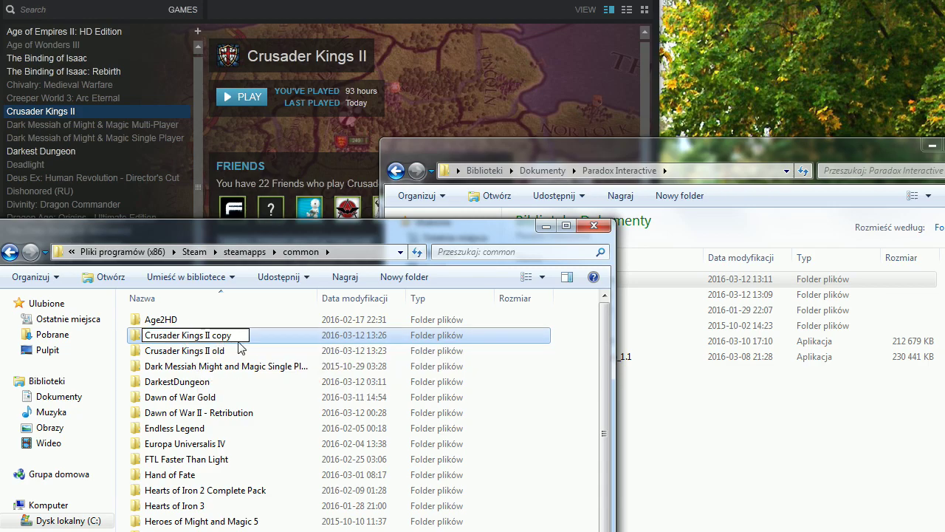
key(BackSpace)
key(BackSpace)
key(BackSpace)
key(BackSpace)
text(n)
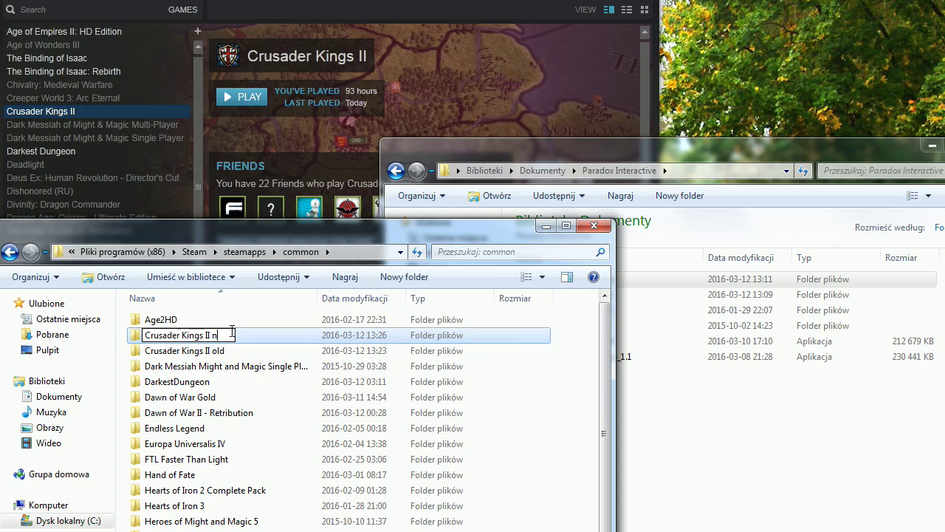
text(ew)
key(Return)
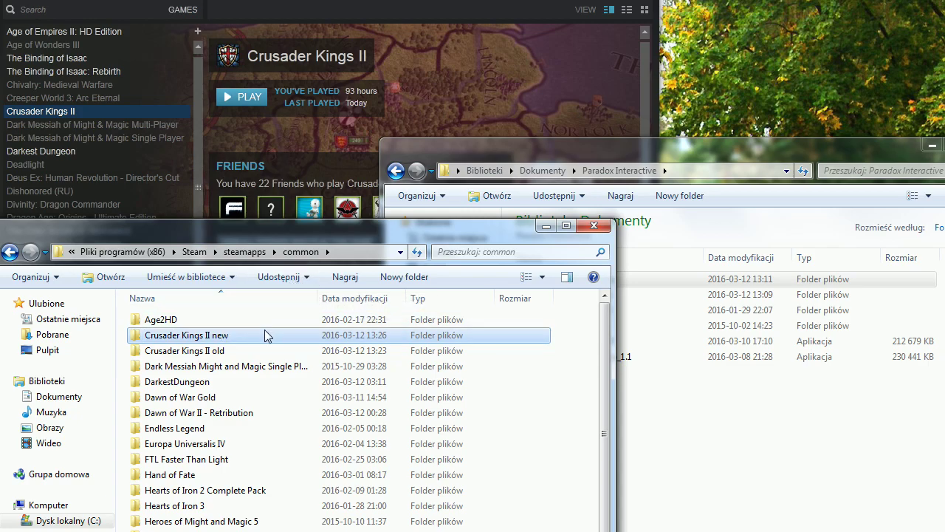
mouse_move(258, 340)
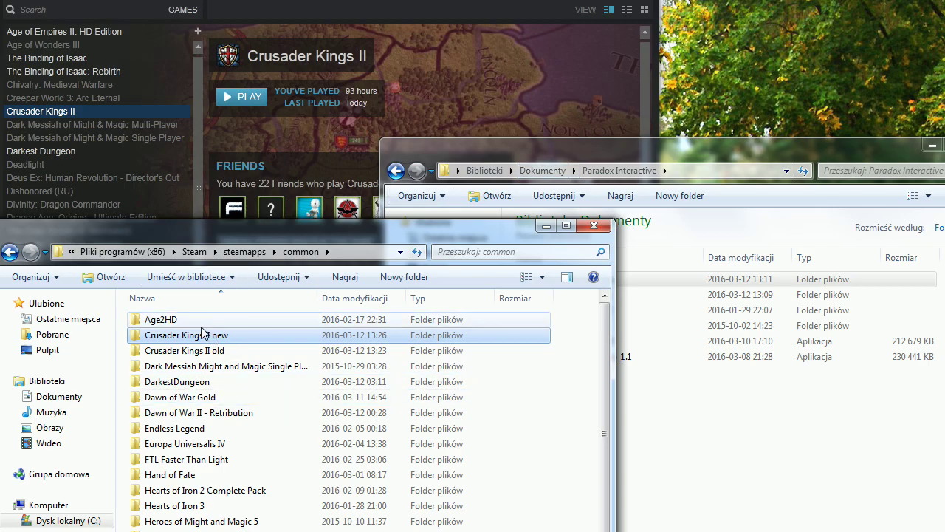
mouse_move(214, 338)
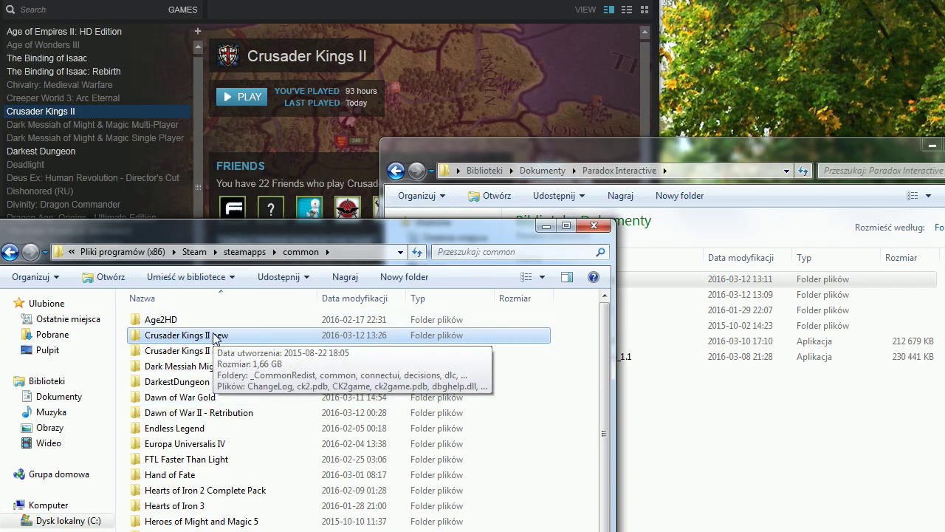
- Remove and re-enter the "old" suffix of the "Crusader Kings II old" folder in Paradox Interactive
click(620, 153)
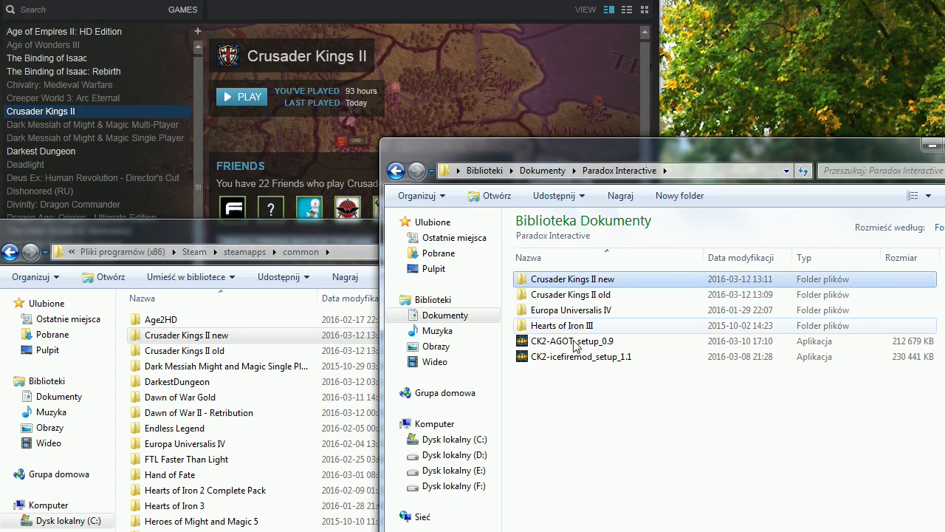
mouse_move(593, 314)
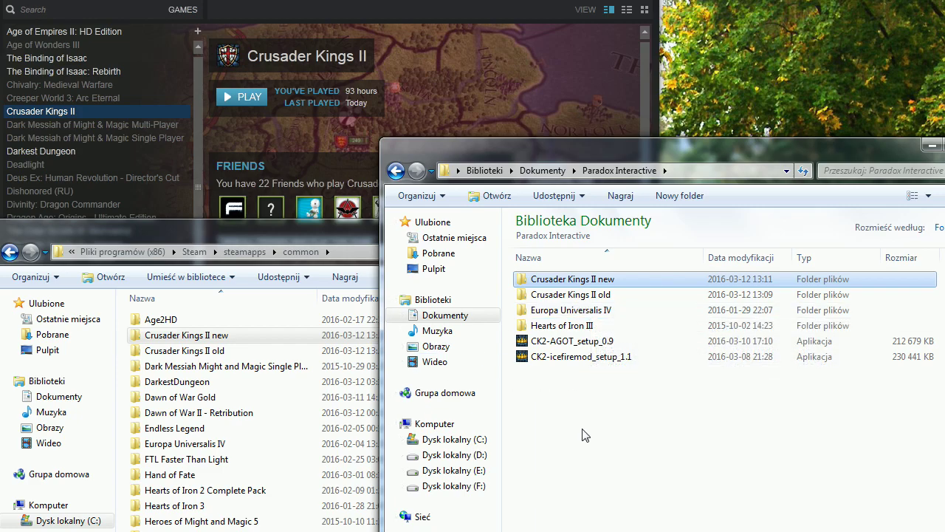
click(608, 297)
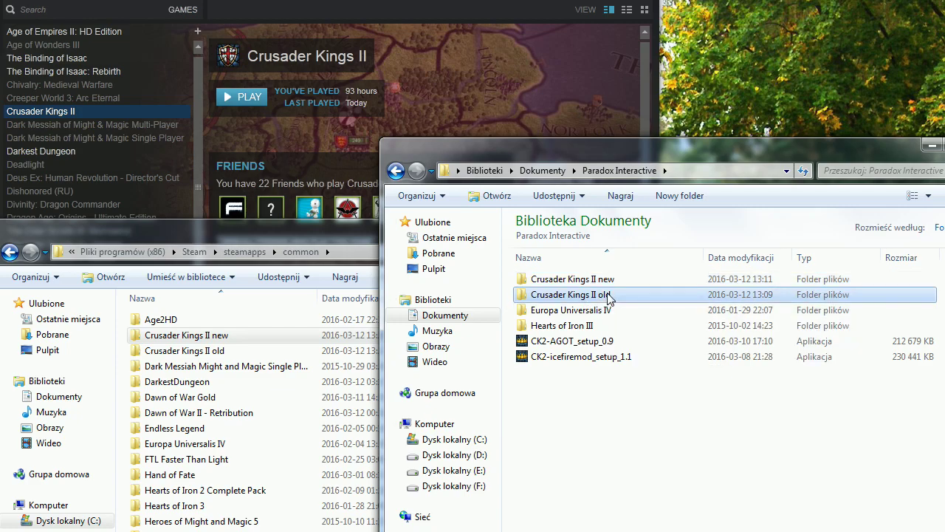
click(613, 298)
click(610, 296)
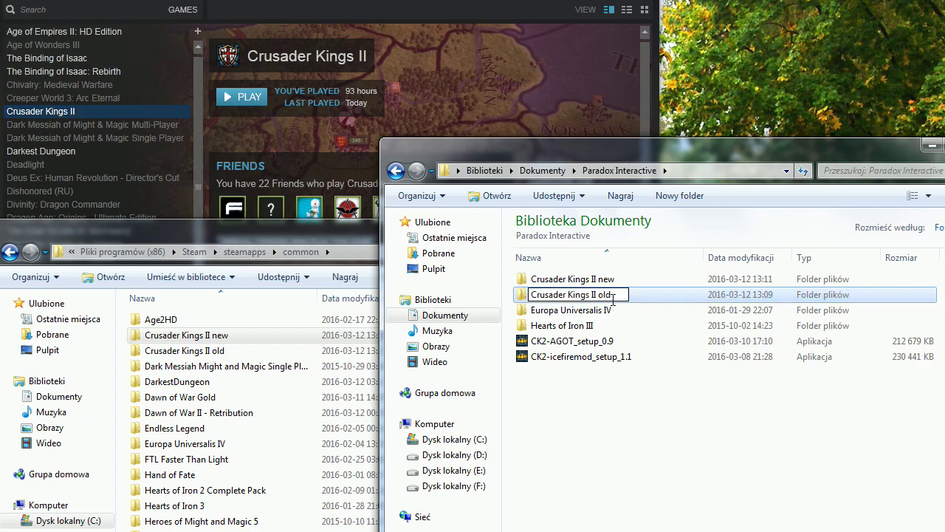
key(BackSpace)
key(BackSpace)
key(BackSpace)
key(BackSpace)
text(old)
key(Return)
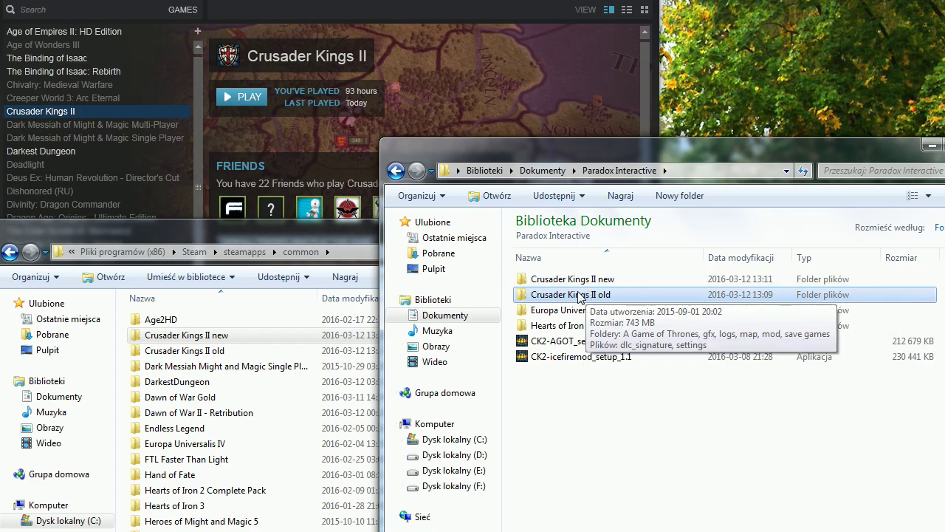
- Edit the same Paradox Interactive folder's name again, clearing its suffix and entering "old" once more
click(602, 296)
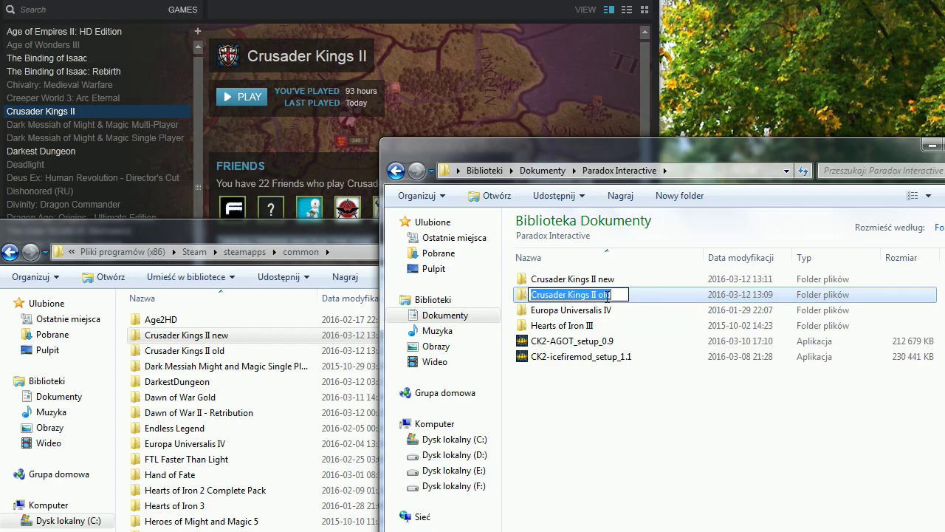
key(End)
key(BackSpace)
key(BackSpace)
key(BackSpace)
key(BackSpace)
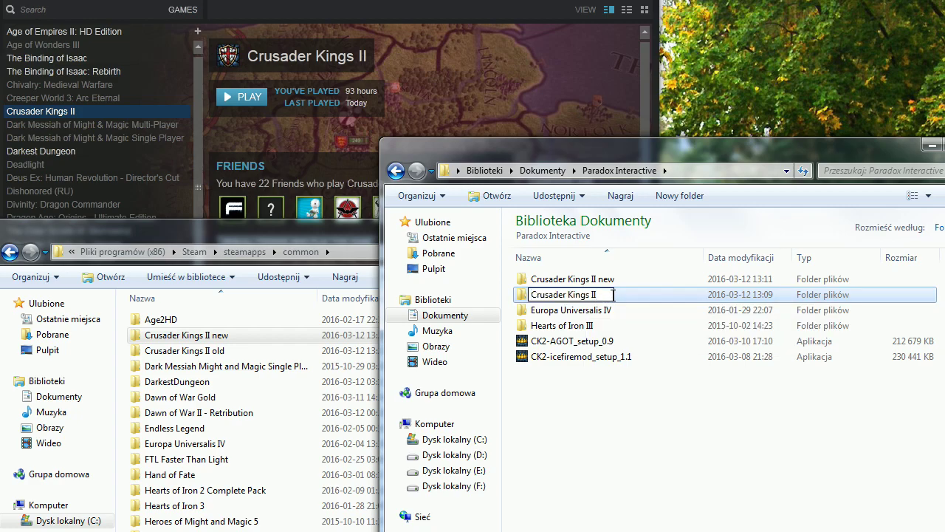
text(old)
key(Return)
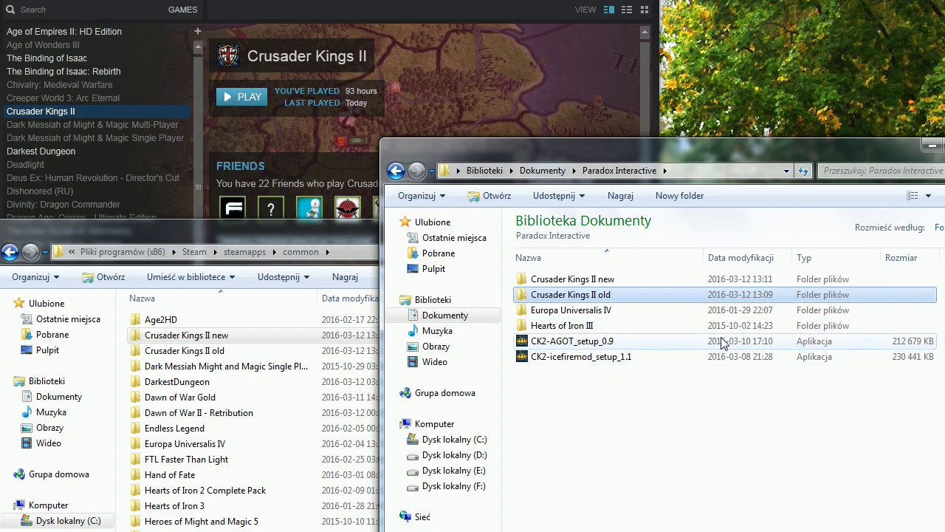
- Switch to Steam, view the available beta versions in Crusader Kings II's properties, and close the properties without choosing one
click(290, 124)
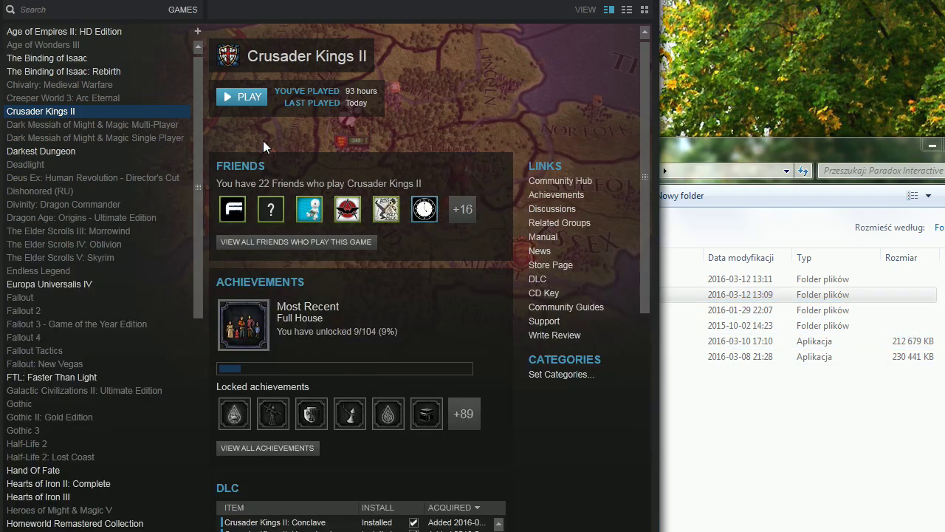
right_click(81, 113)
click(128, 356)
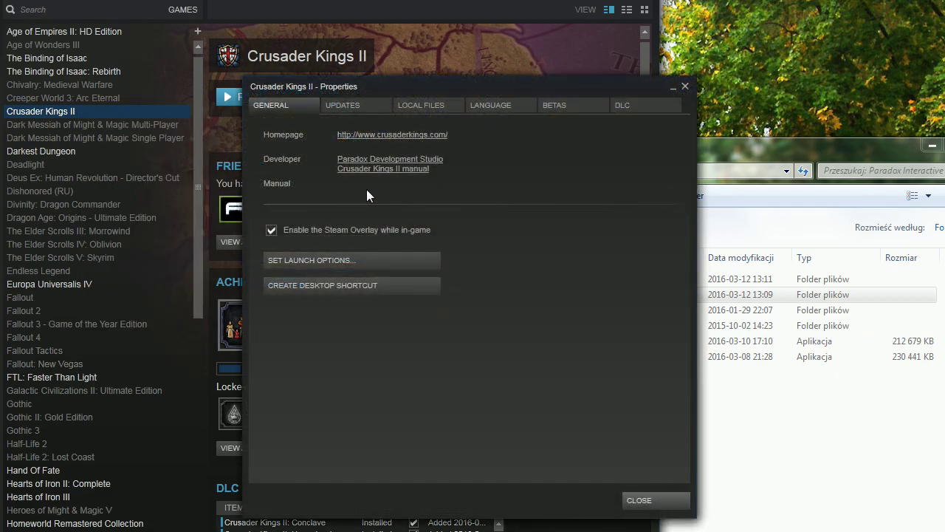
click(566, 110)
click(425, 156)
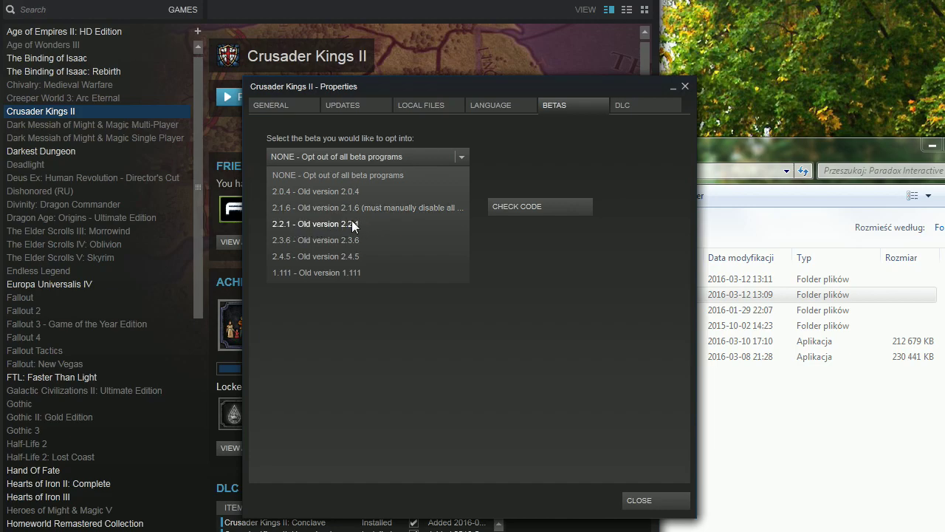
click(553, 127)
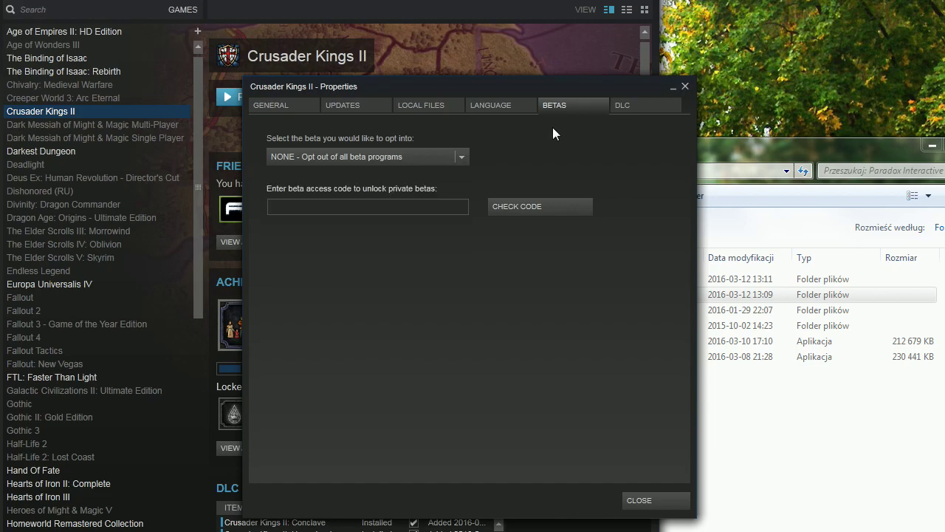
click(640, 501)
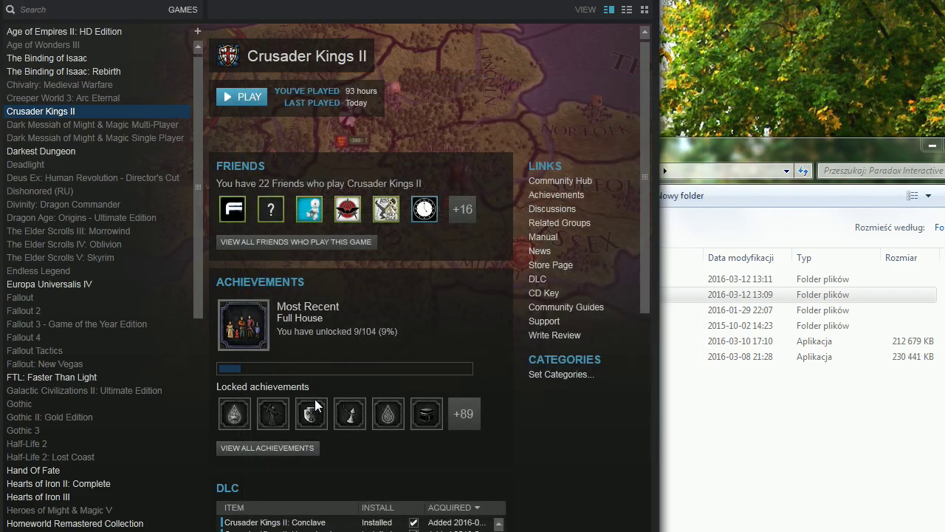
- Return to the Paradox Interactive folder and retype the "old" ending of the "Crusader Kings II old" folder name
mouse_move(315, 399)
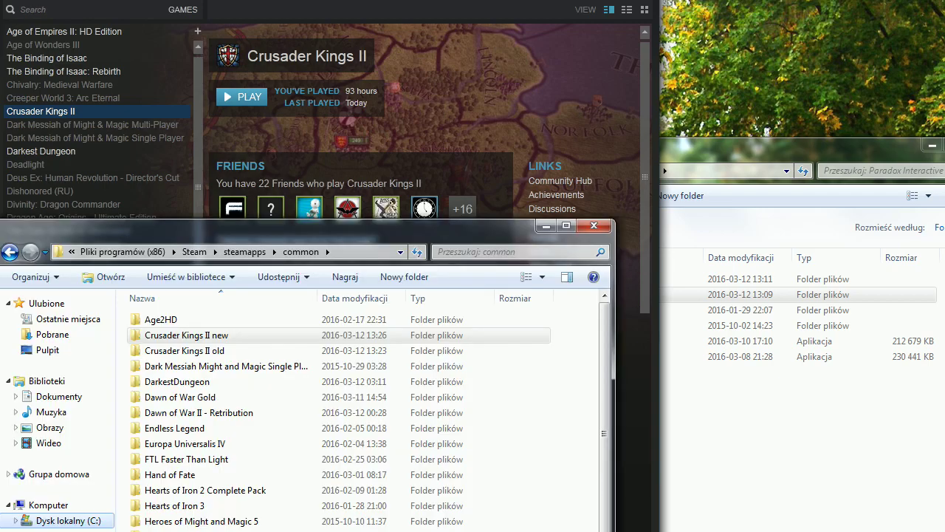
click(797, 496)
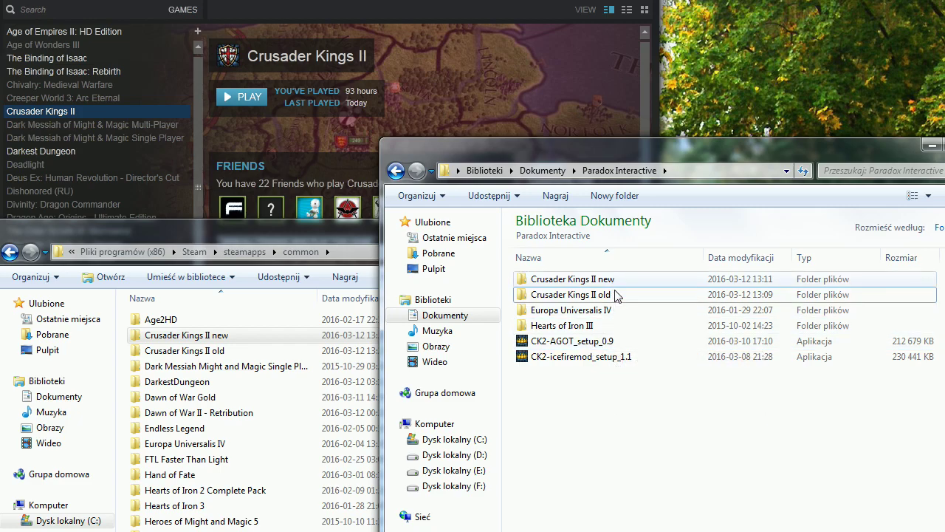
click(599, 298)
click(610, 295)
click(617, 297)
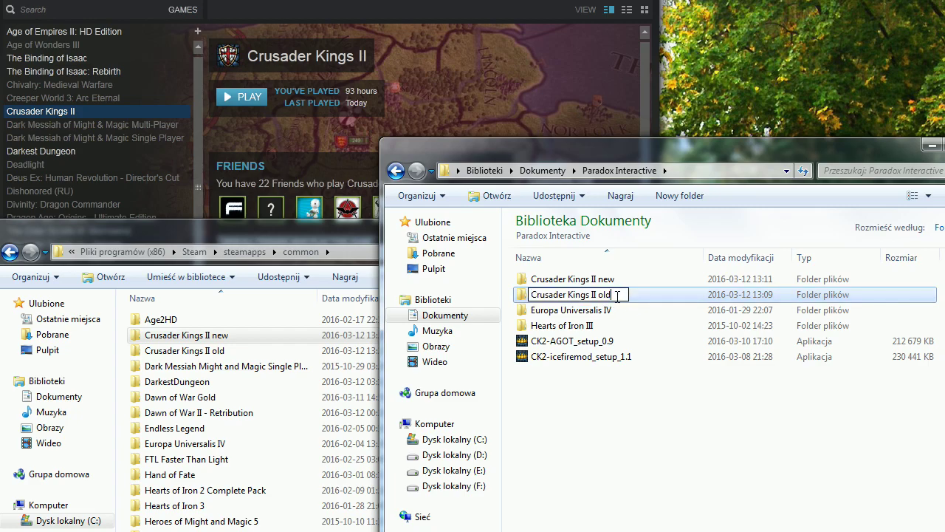
key(BackSpace)
key(BackSpace)
key(BackSpace)
key(BackSpace)
text(old)
key(Return)
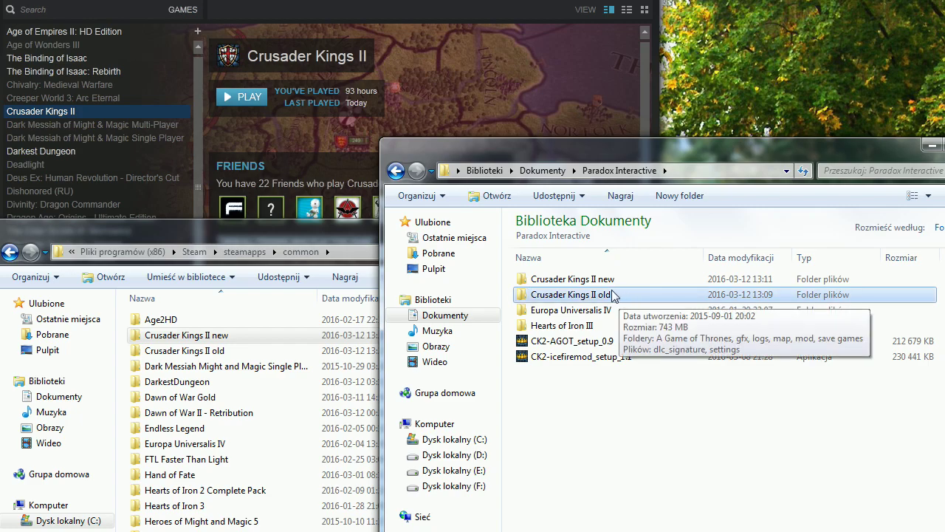
- Rename the "Crusader Kings II new" folder in Steam's common folder to "Crusader Kings II"
click(251, 252)
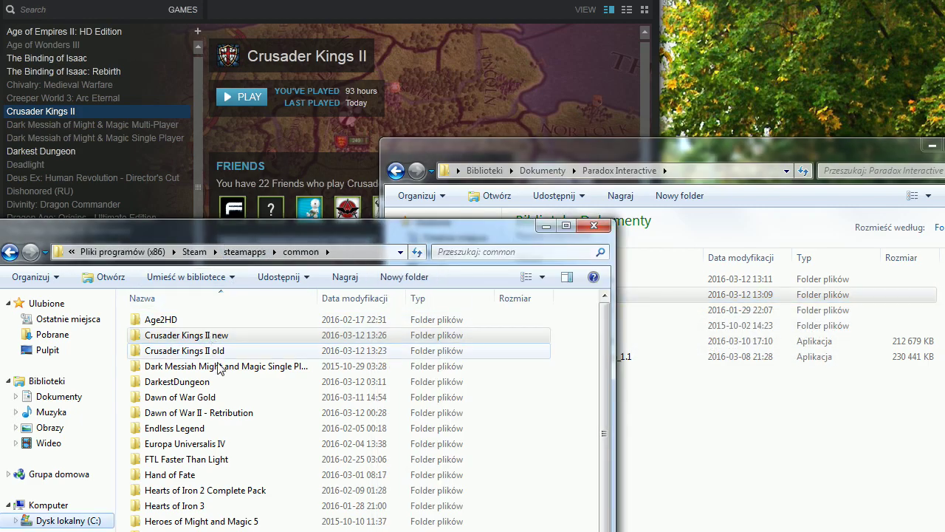
click(788, 435)
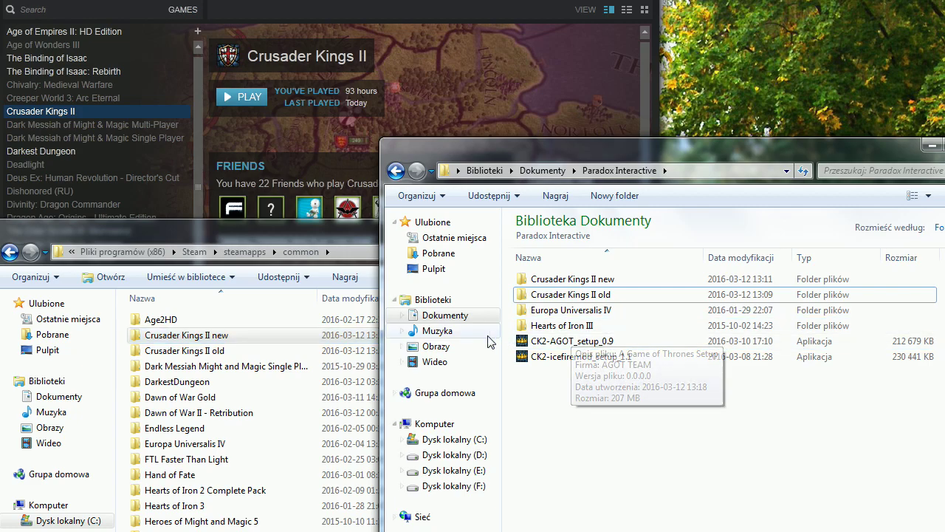
click(234, 338)
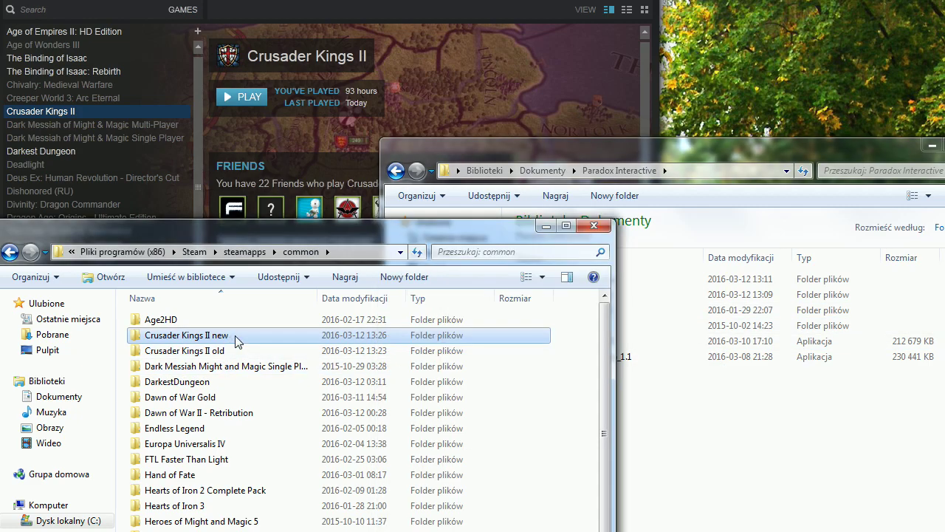
click(237, 339)
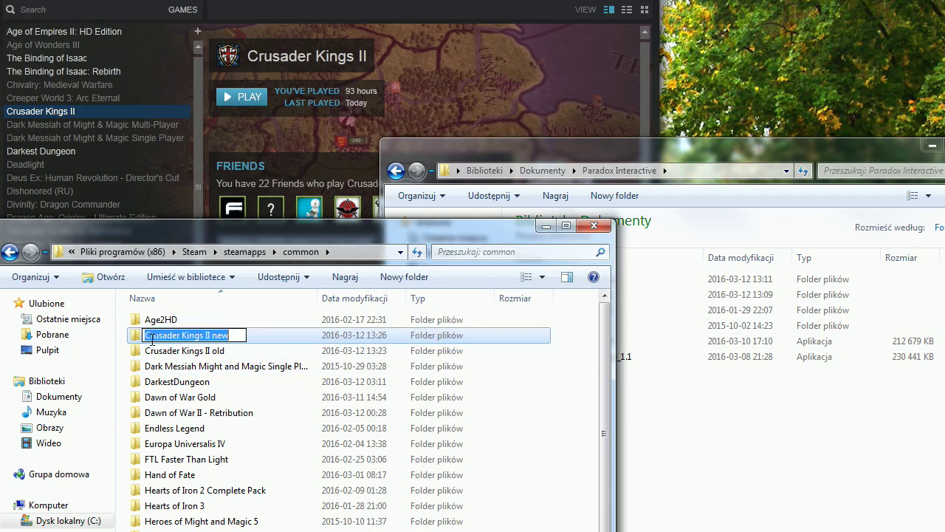
click(245, 337)
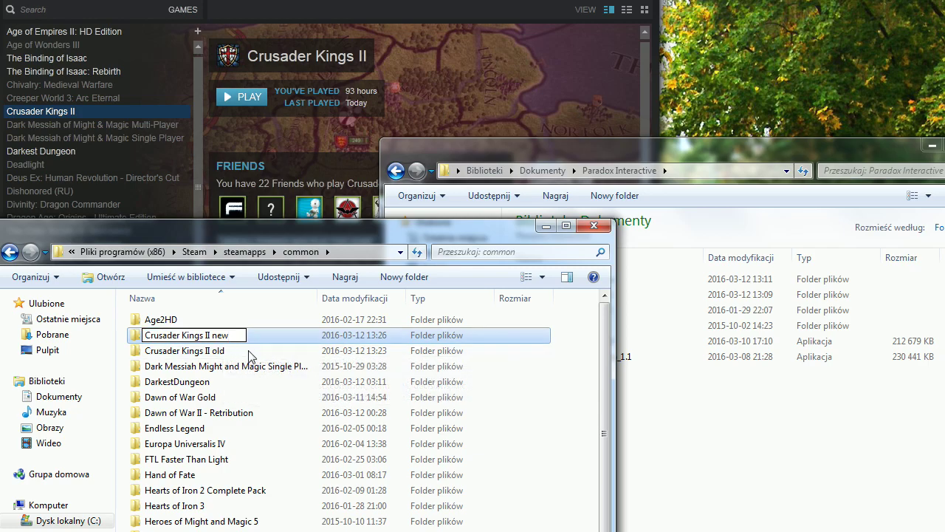
key(BackSpace)
key(BackSpace)
key(BackSpace)
key(BackSpace)
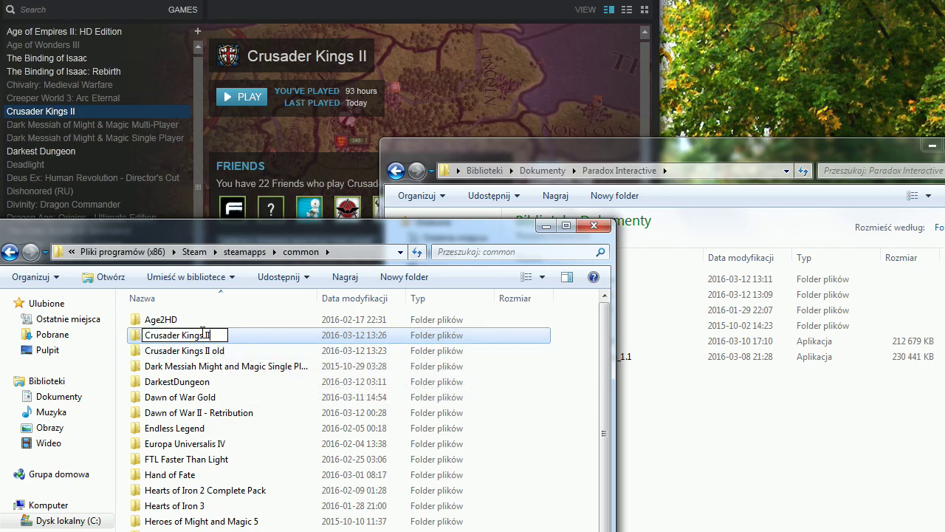
key(Return)
- Rename the "Crusader Kings II new" folder in Paradox Interactive to "Crusader Kings II"
click(756, 433)
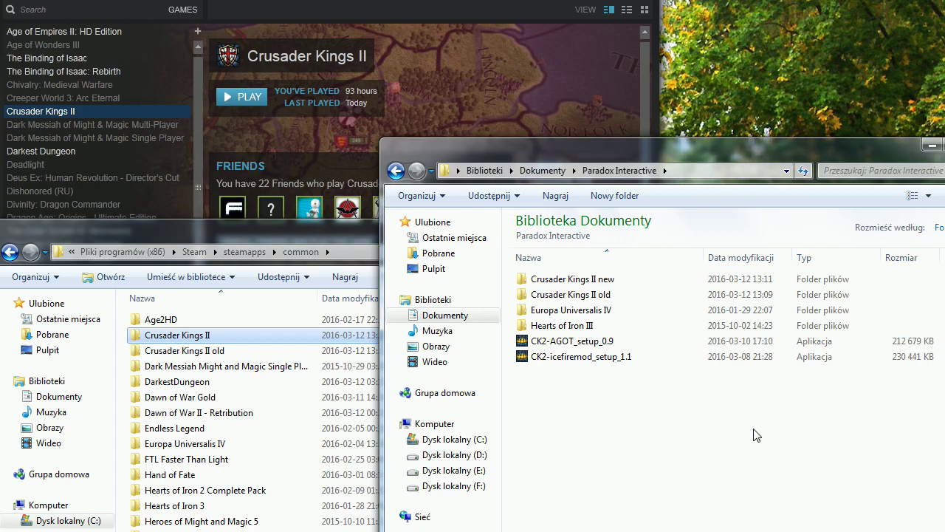
click(603, 281)
click(606, 280)
click(626, 280)
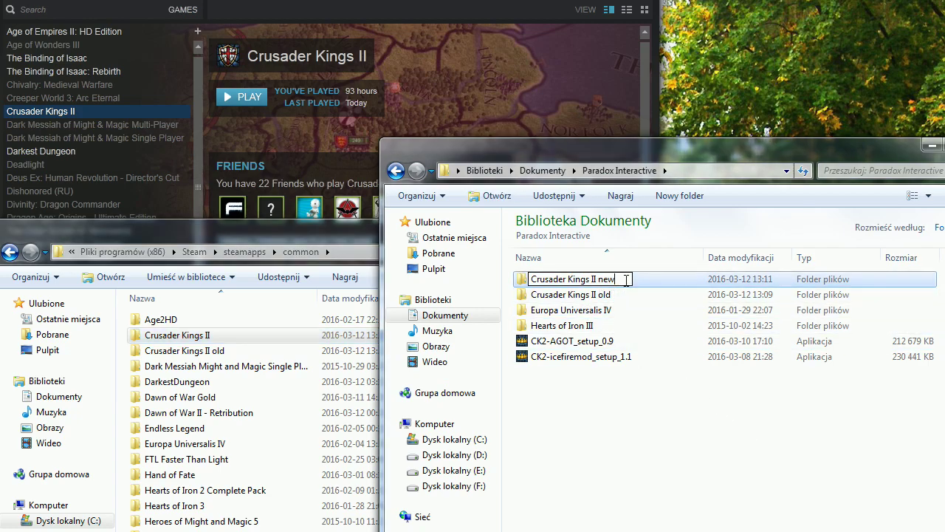
key(BackSpace)
key(BackSpace)
key(BackSpace)
key(Return)
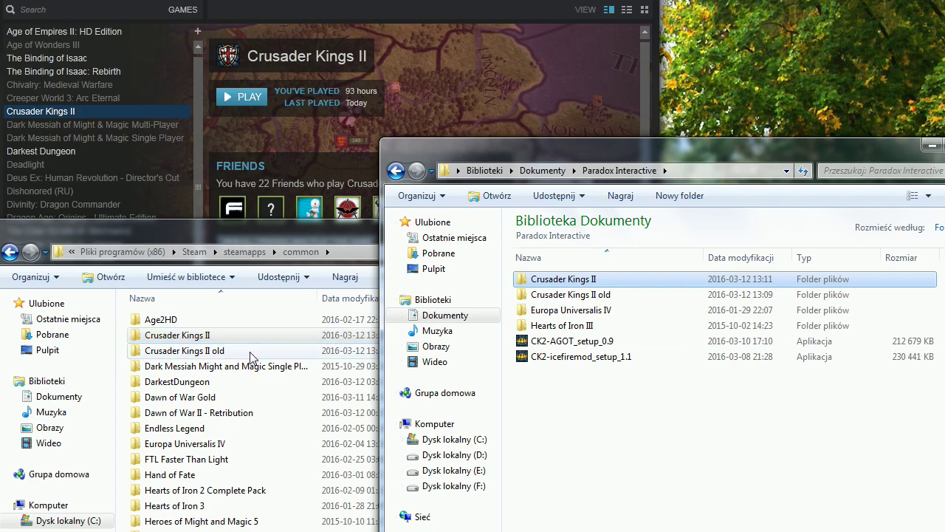
- Rename the "Crusader Kings II" folder in Steam's common folder back to "Crusader Kings II new"
click(229, 340)
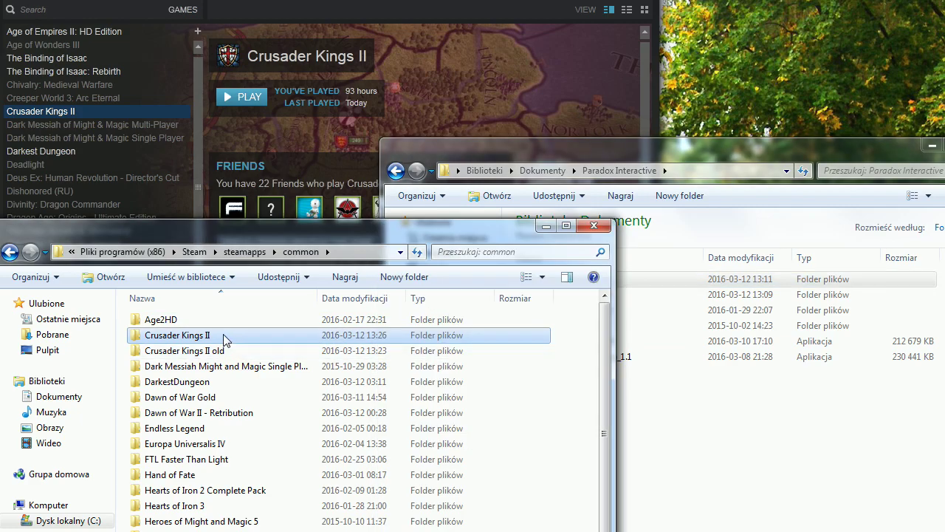
click(223, 336)
click(221, 335)
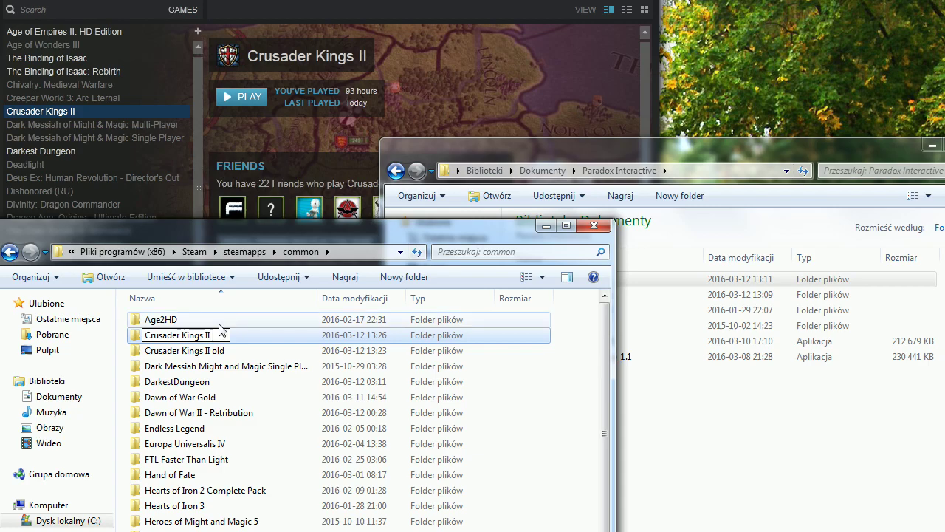
text(new)
key(Return)
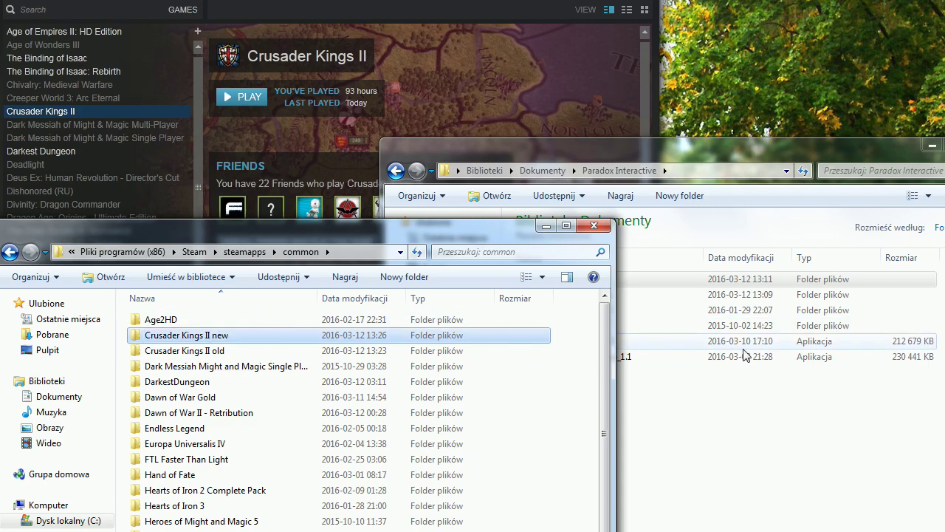
- Rename the "Crusader Kings II" folder in Paradox Interactive back to "Crusader Kings II new"
click(583, 280)
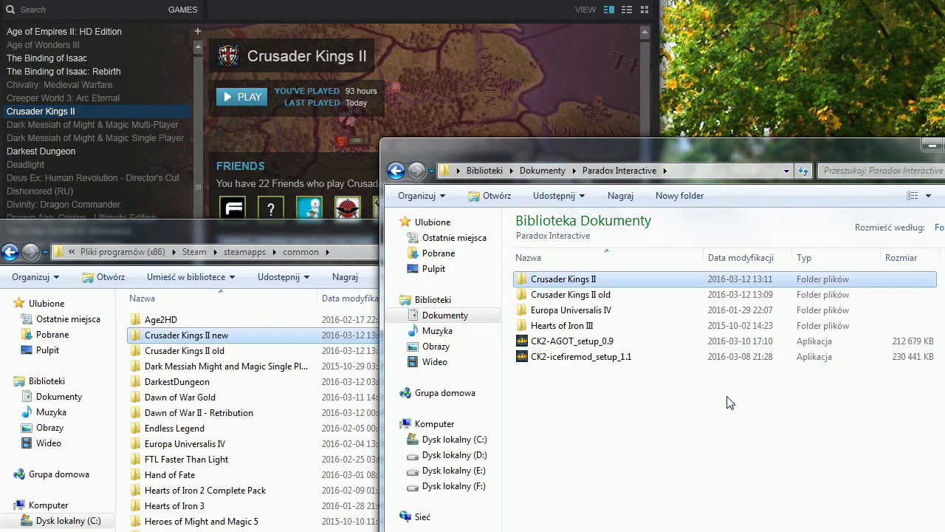
click(614, 279)
click(609, 279)
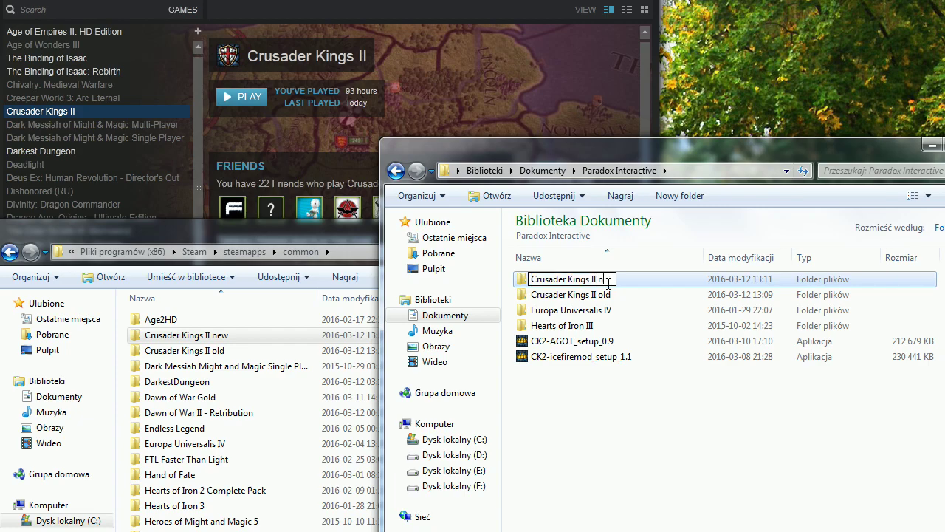
text(ew)
key(Return)
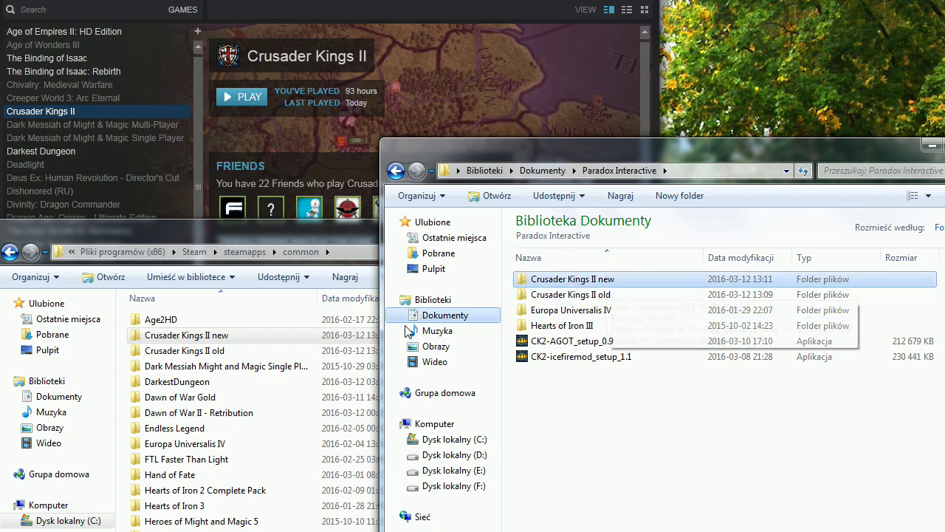
- Rename the "Crusader Kings II old" folder in Steam's common folder to "Crusader Kings II"
click(223, 353)
click(223, 353)
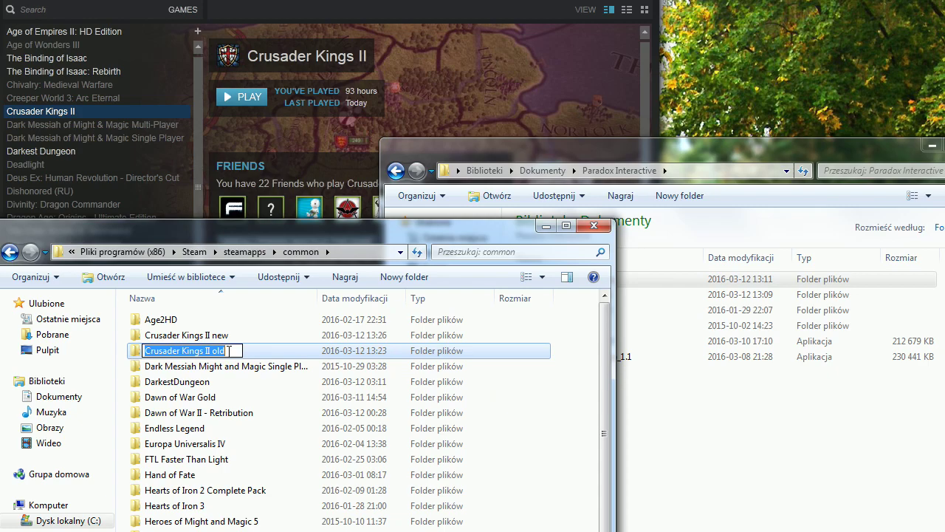
click(224, 353)
key(BackSpace)
key(BackSpace)
key(BackSpace)
key(BackSpace)
key(Return)
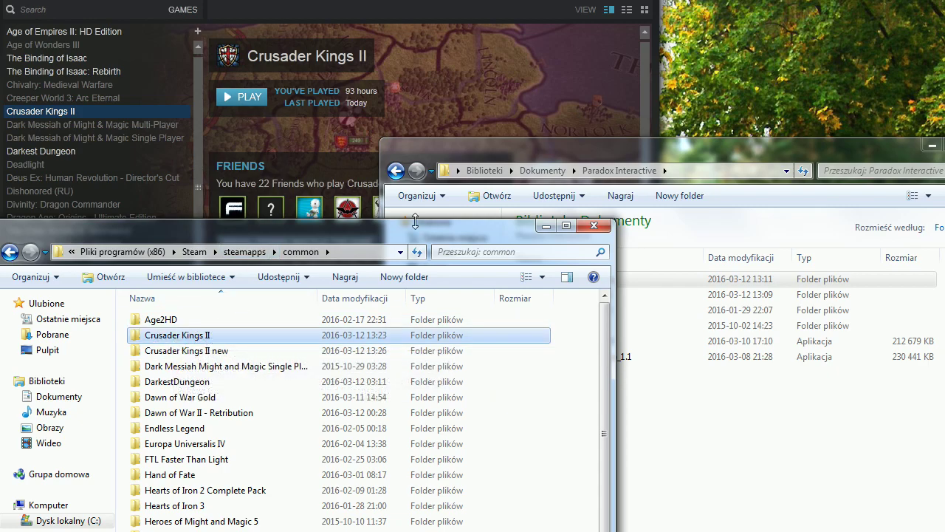
- Rename the "Crusader Kings II old" folder in Paradox Interactive to "Crusader Kings II"
click(739, 407)
click(591, 298)
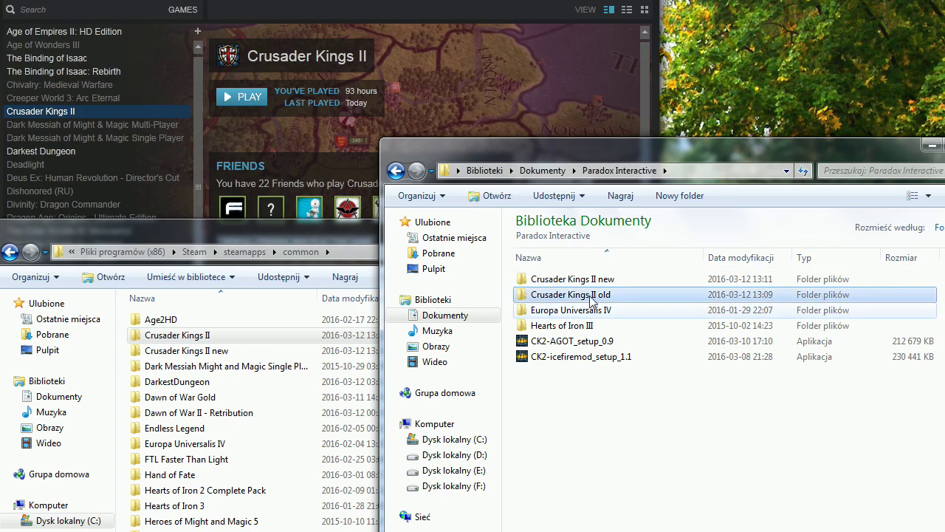
click(590, 298)
click(620, 295)
key(BackSpace)
key(BackSpace)
key(BackSpace)
key(BackSpace)
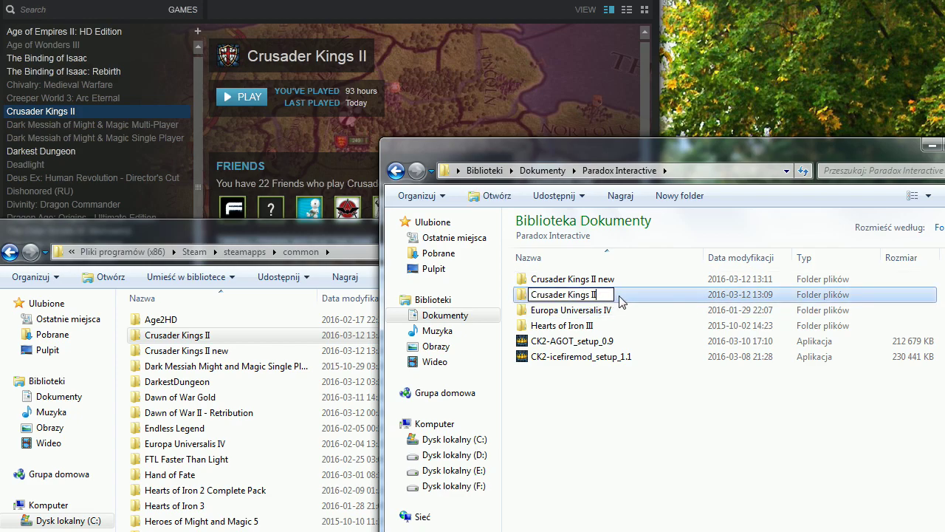
key(Return)
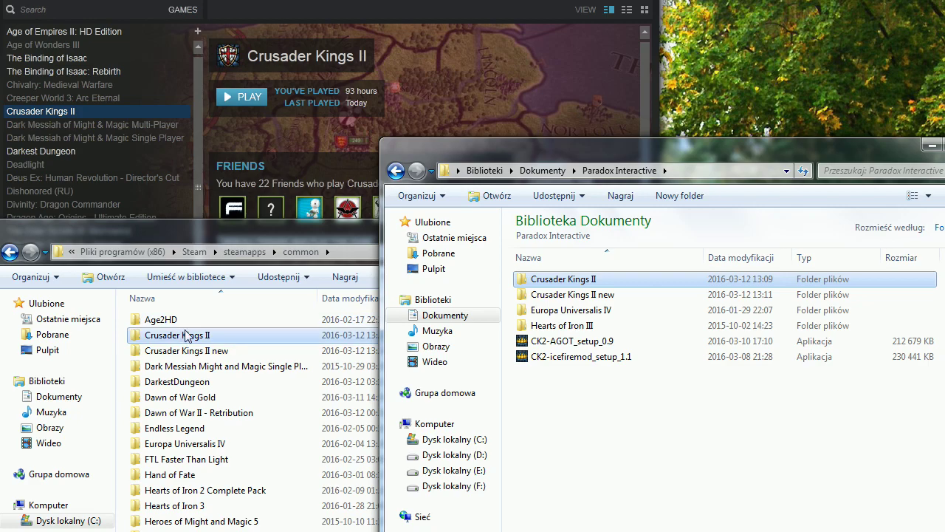
- Rename the "Crusader Kings II" folder in Steam's common folder back to "Crusader Kings II old"
click(257, 339)
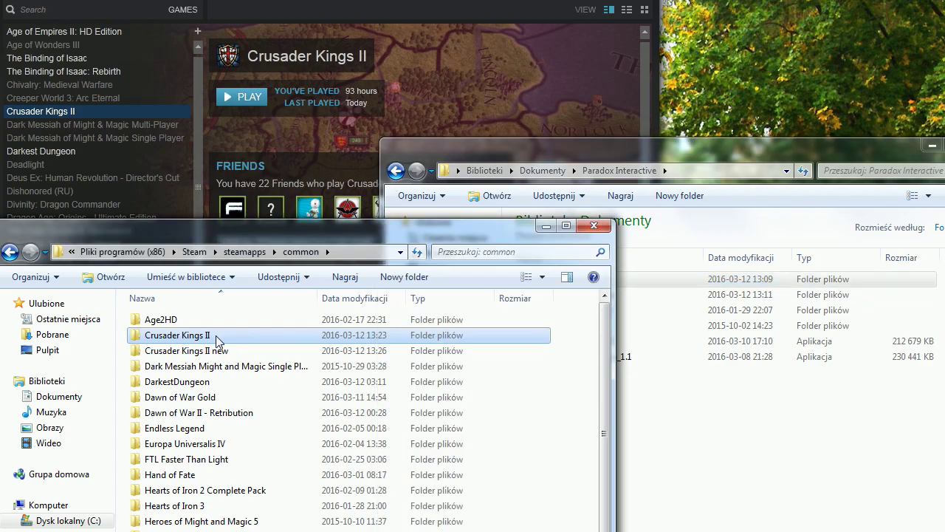
click(222, 336)
click(222, 337)
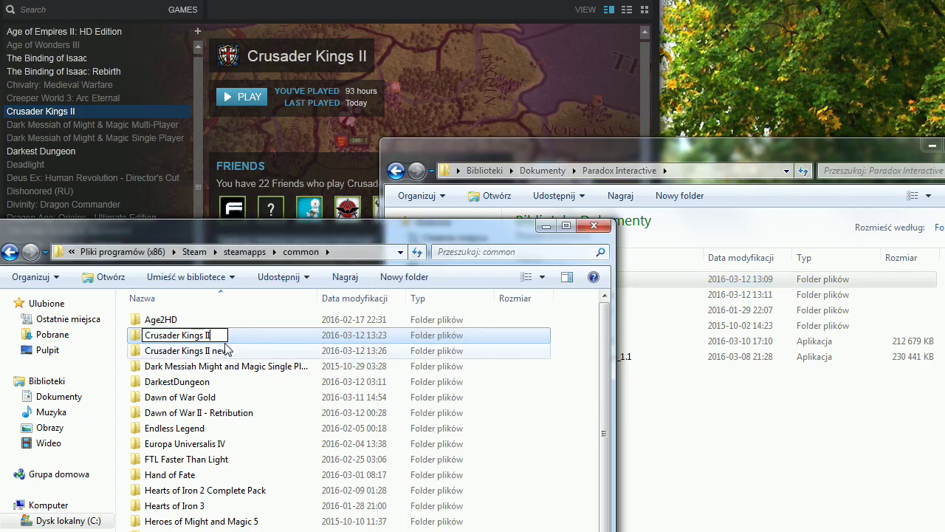
text(old)
key(Return)
- Rename the "Crusader Kings II" folder in Paradox Interactive back to "Crusader Kings II old"
click(739, 396)
click(605, 281)
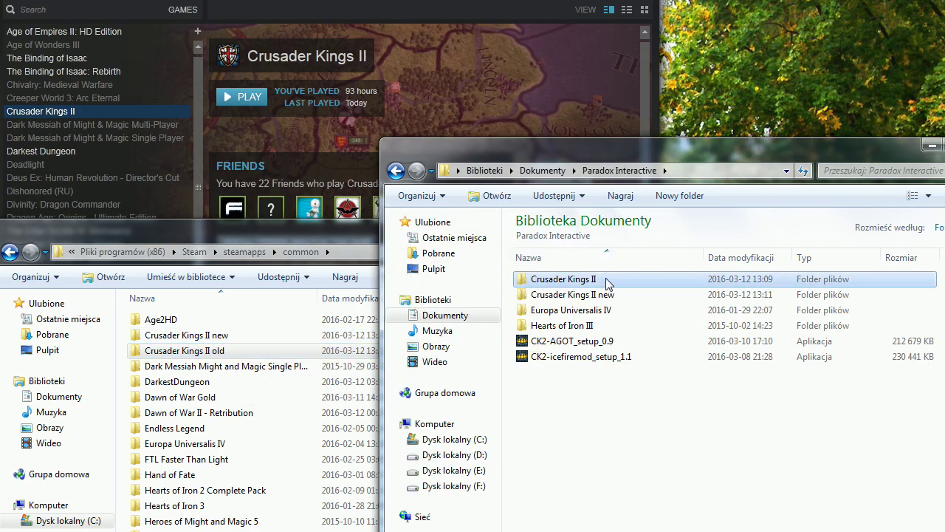
click(613, 286)
text(o)
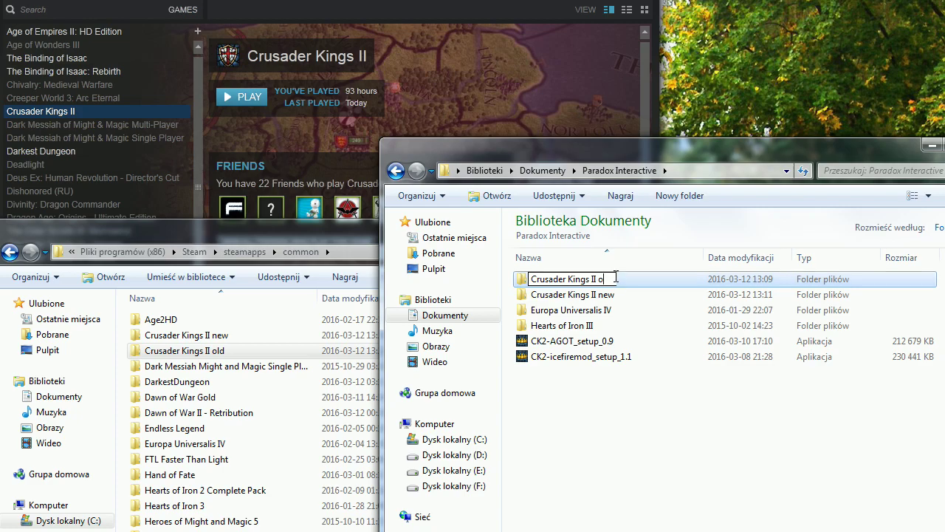
text(ld)
key(Return)
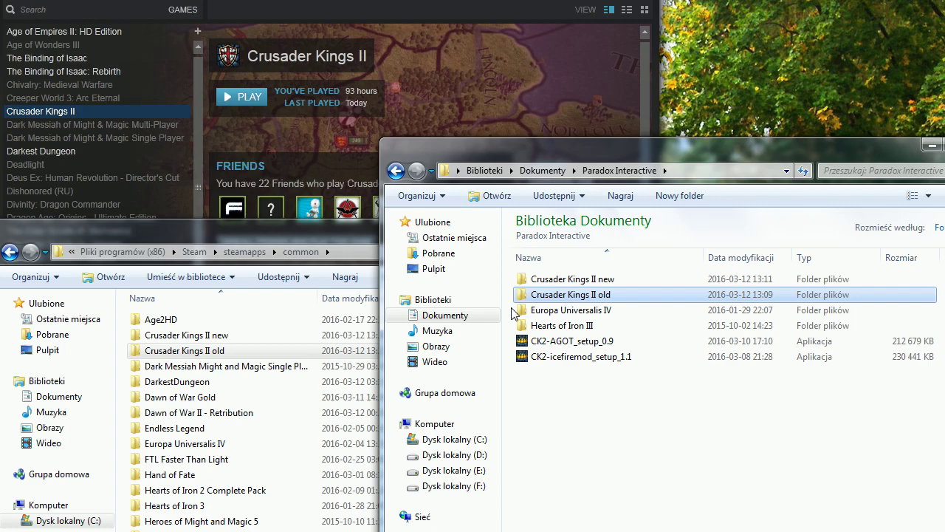
- Rename the "Crusader Kings II new" folder in Paradox Interactive to "Crusader Kings II"
click(606, 281)
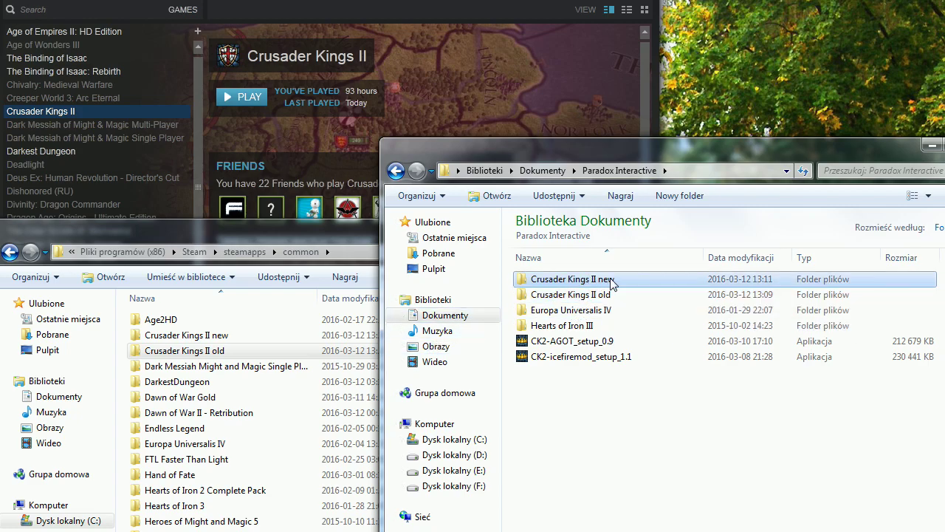
click(607, 280)
click(619, 280)
key(BackSpace)
key(BackSpace)
key(BackSpace)
key(BackSpace)
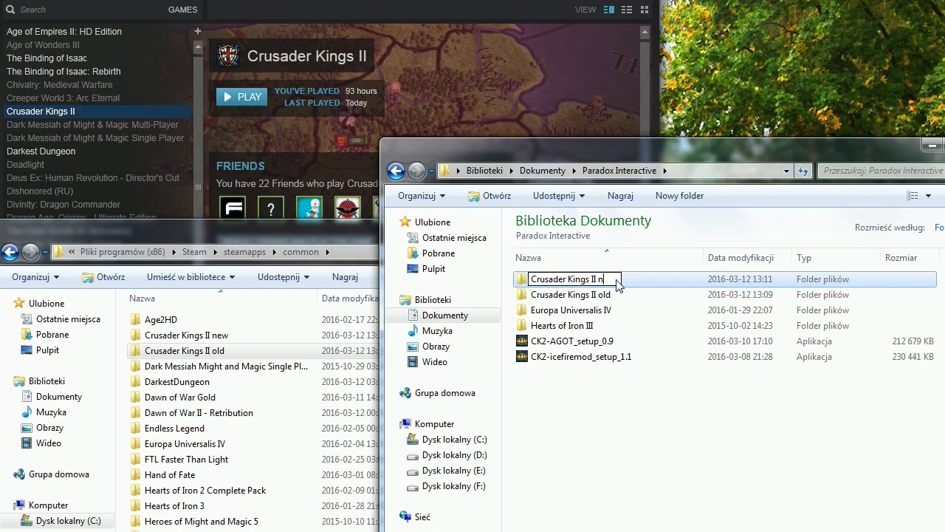
key(Return)
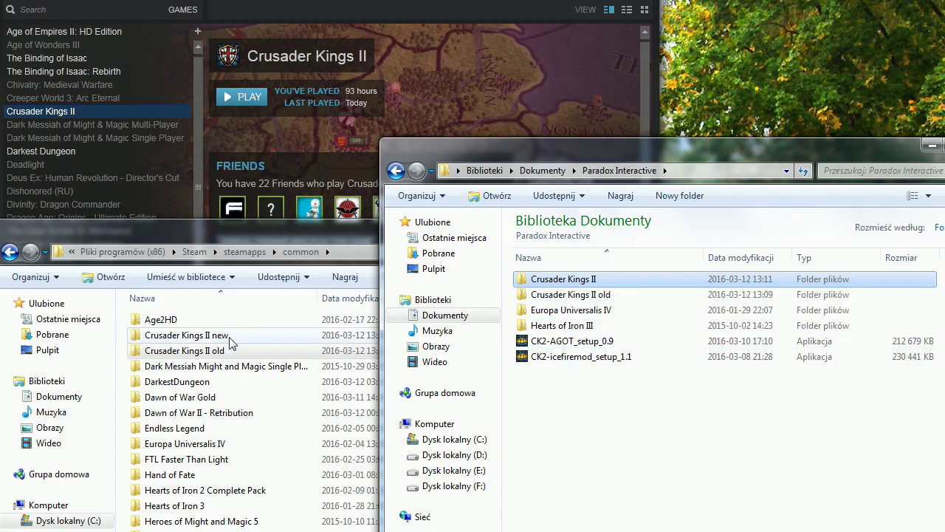
- Rename the "Crusader Kings II new" folder in Steam's common folder to "Crusader Kings II"
click(256, 338)
key(F2)
key(End)
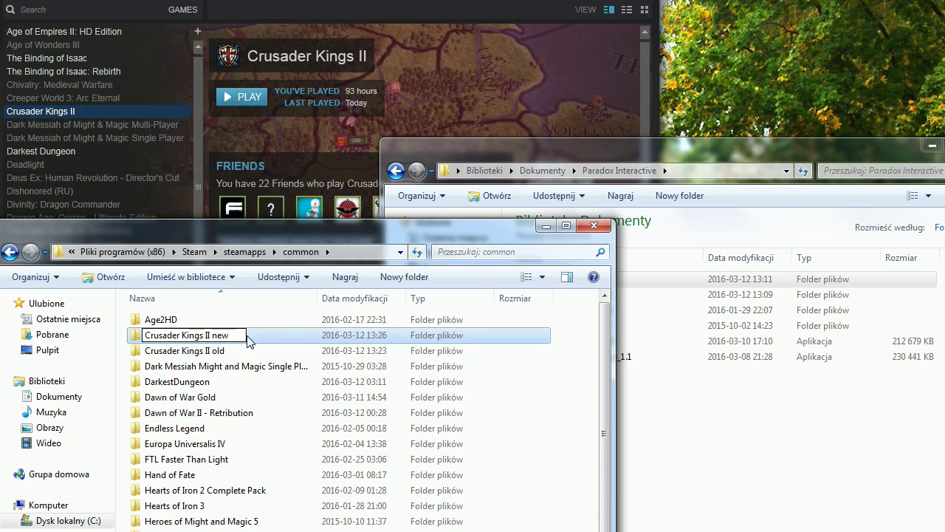
key(BackSpace)
key(BackSpace)
key(BackSpace)
key(Return)
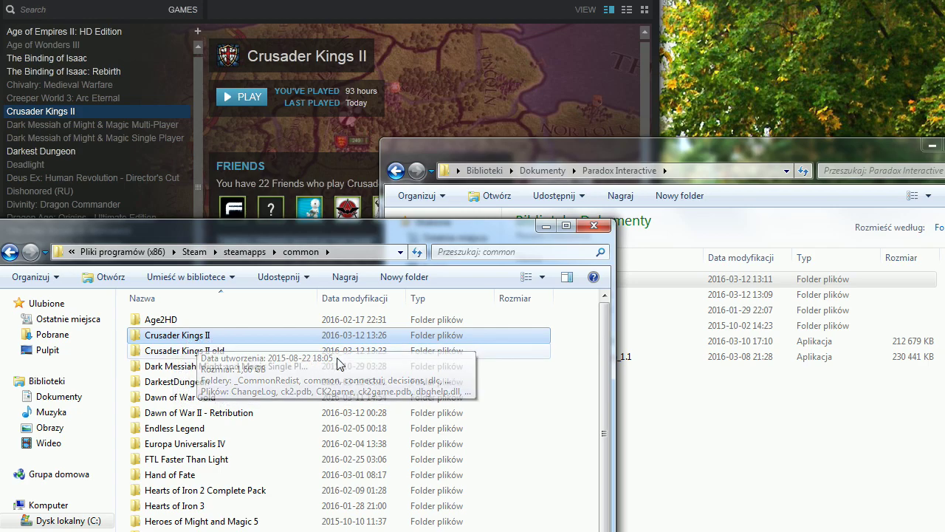
- Rename the "Crusader Kings II" folder in Paradox Interactive to "Crusader Kings II new"
click(698, 411)
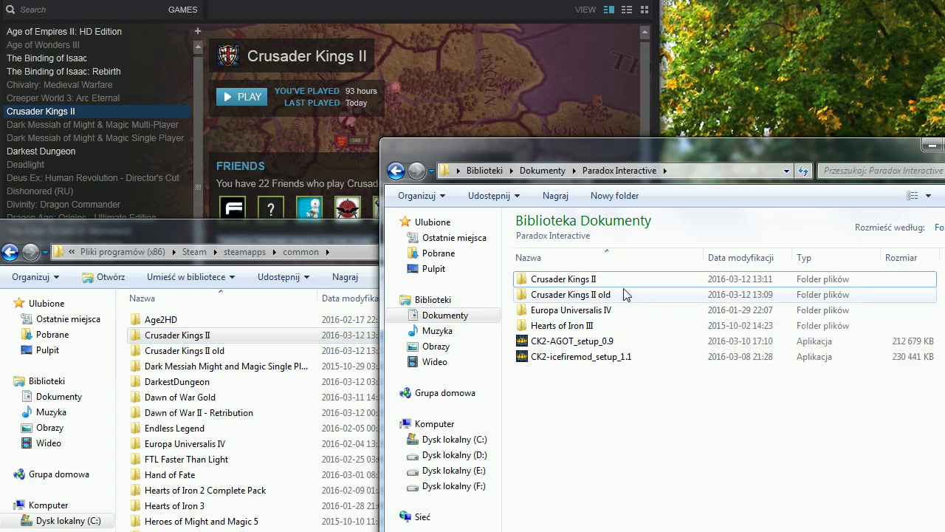
click(611, 285)
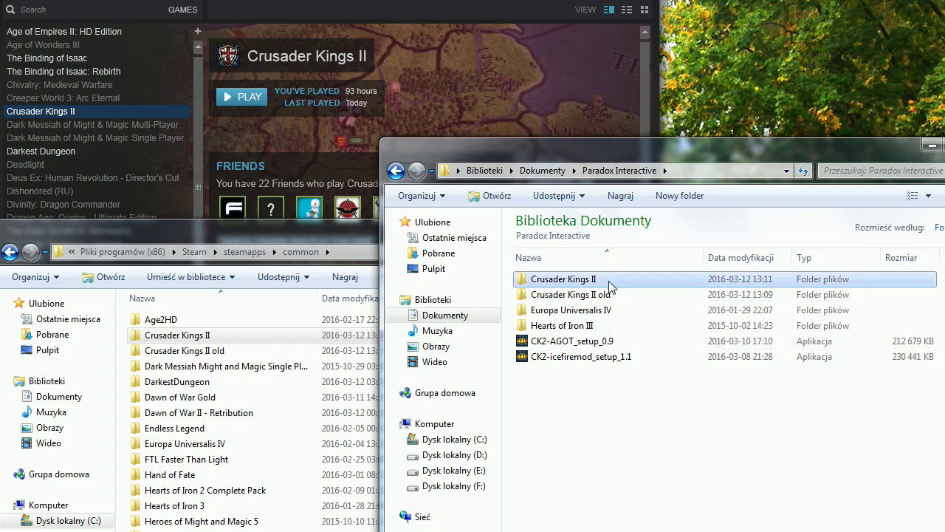
click(608, 282)
click(602, 279)
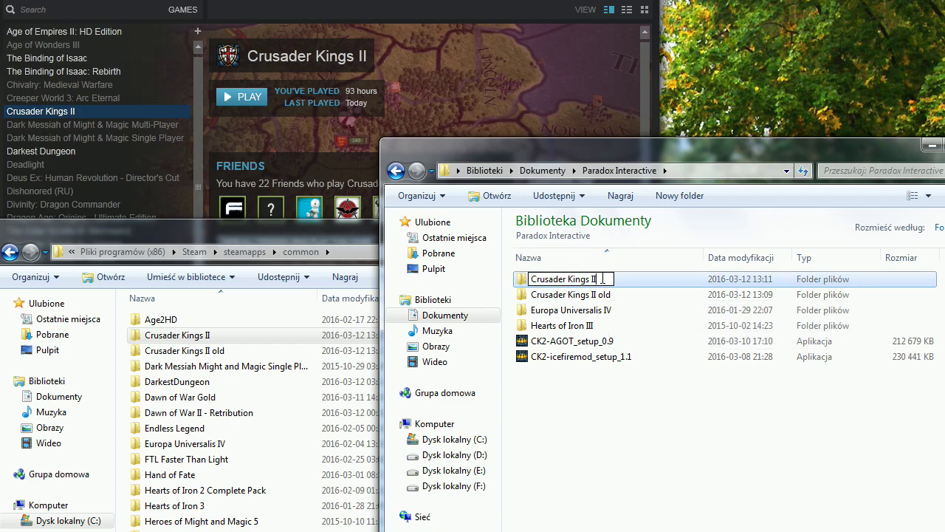
text(new)
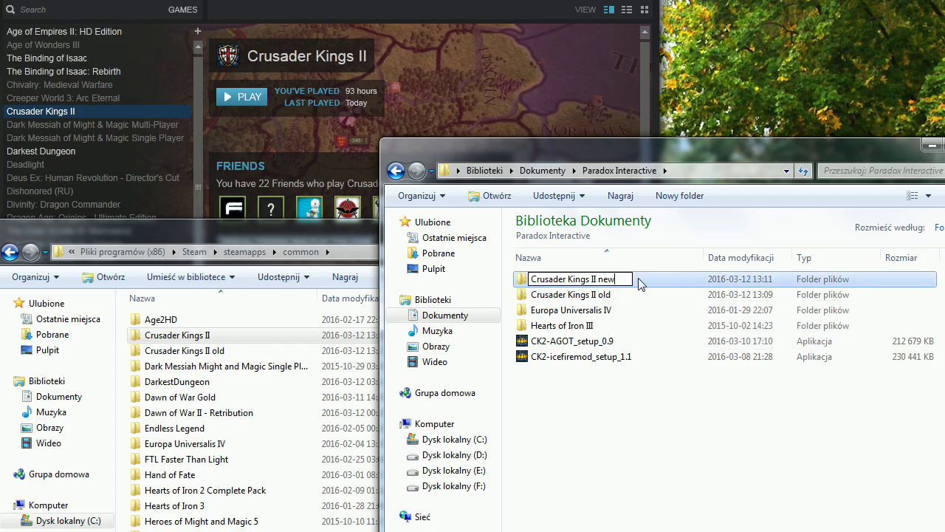
key(Return)
- Rename the "Crusader Kings II old" folder in Paradox Interactive to "Crusader Kings II"
click(610, 297)
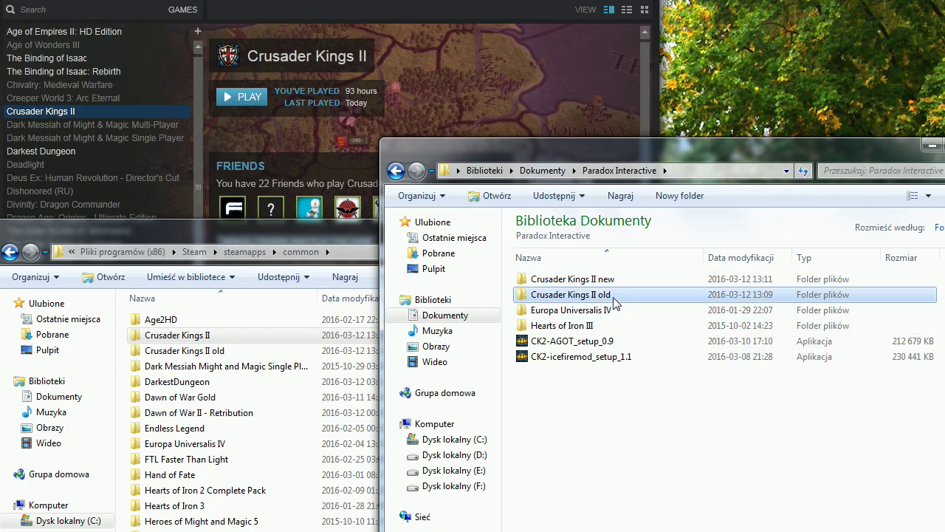
click(614, 295)
click(616, 294)
key(BackSpace)
key(BackSpace)
key(BackSpace)
key(Return)
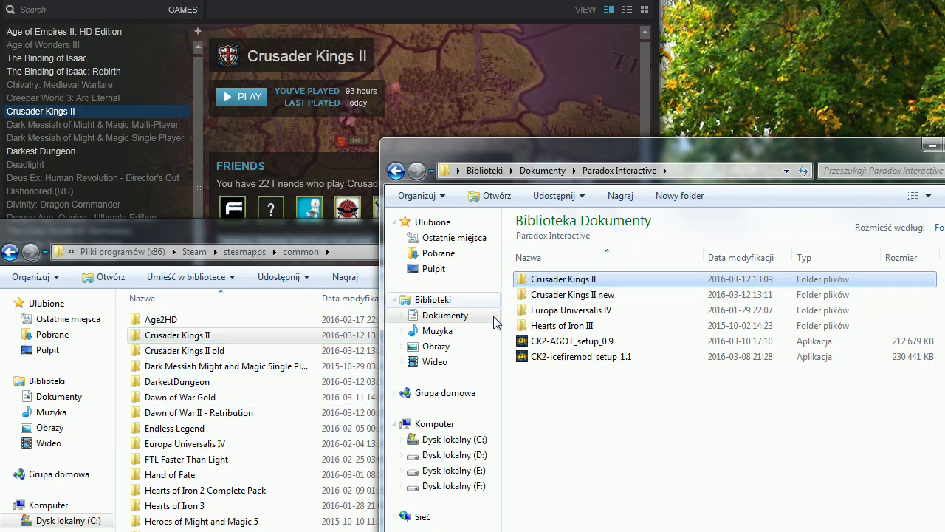
- Rename the "Crusader Kings II" folder in Paradox Interactive back to "Crusader Kings II old"
mouse_move(620, 311)
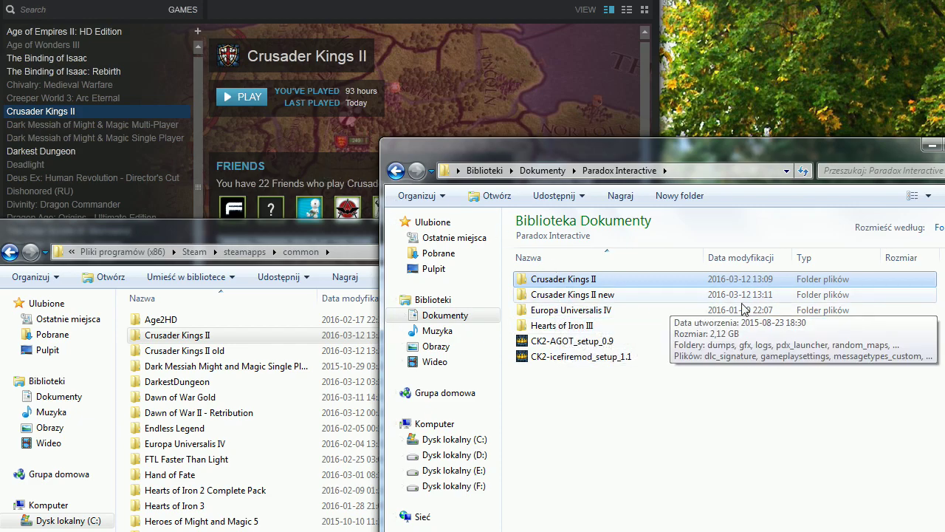
mouse_move(605, 282)
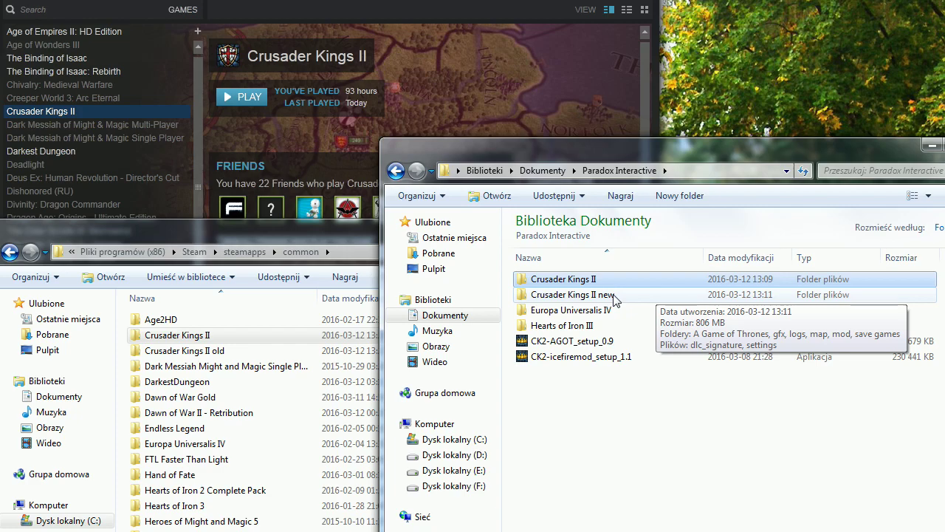
click(612, 286)
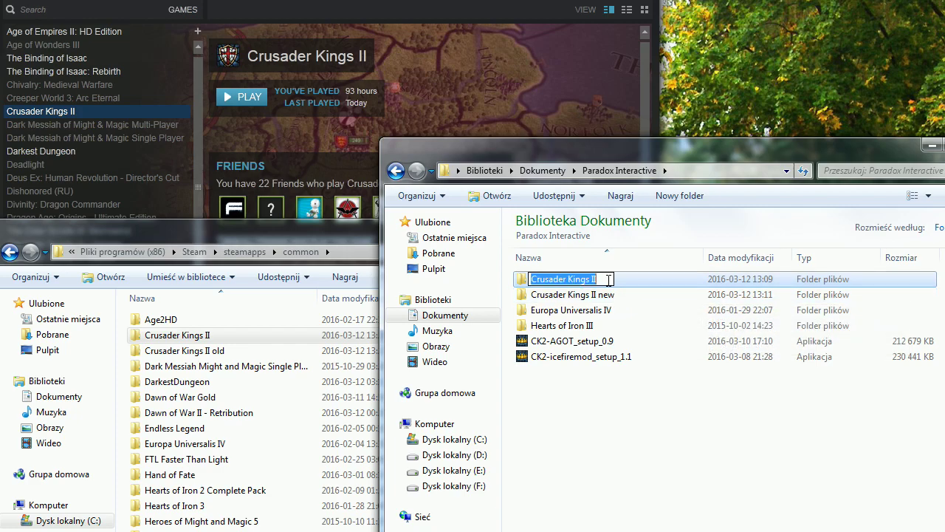
click(616, 282)
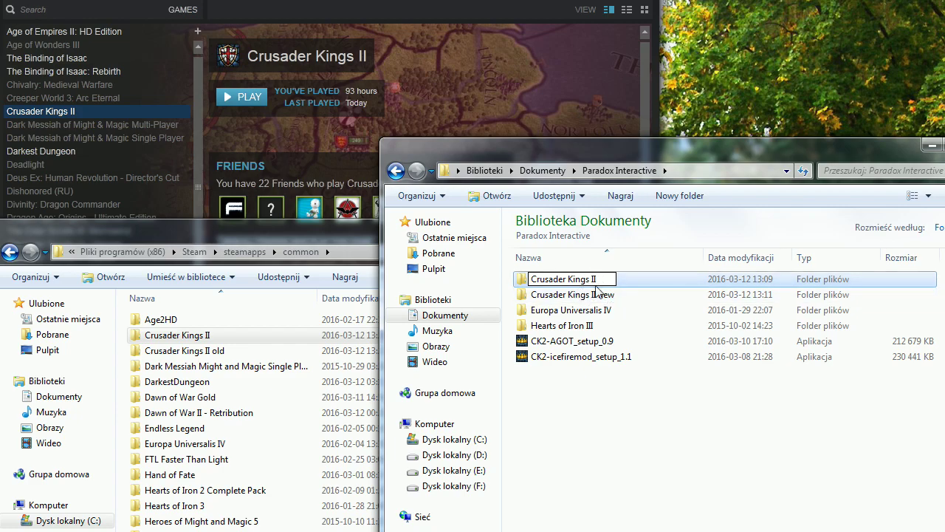
text(old)
key(Return)
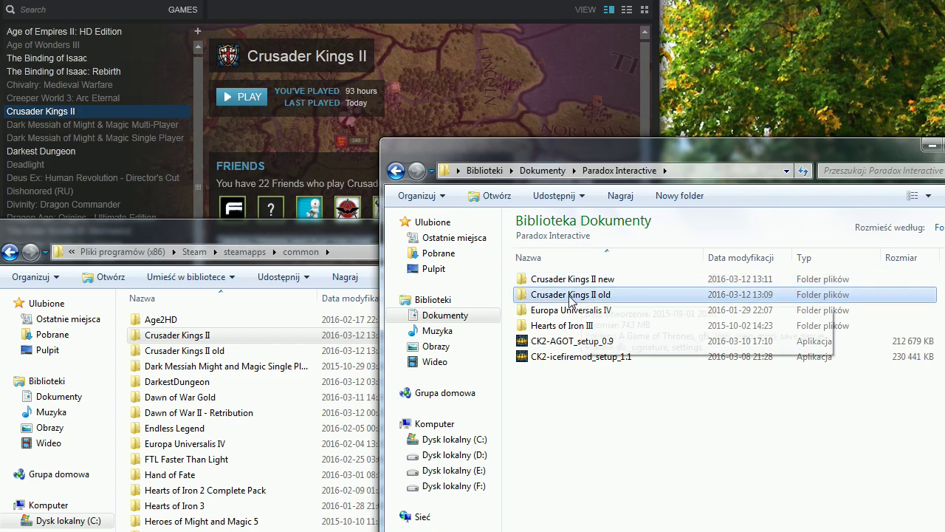
- Rename the "Crusader Kings II new" folder in Paradox Interactive back to "Crusader Kings II" and clear the selection
click(258, 339)
click(781, 435)
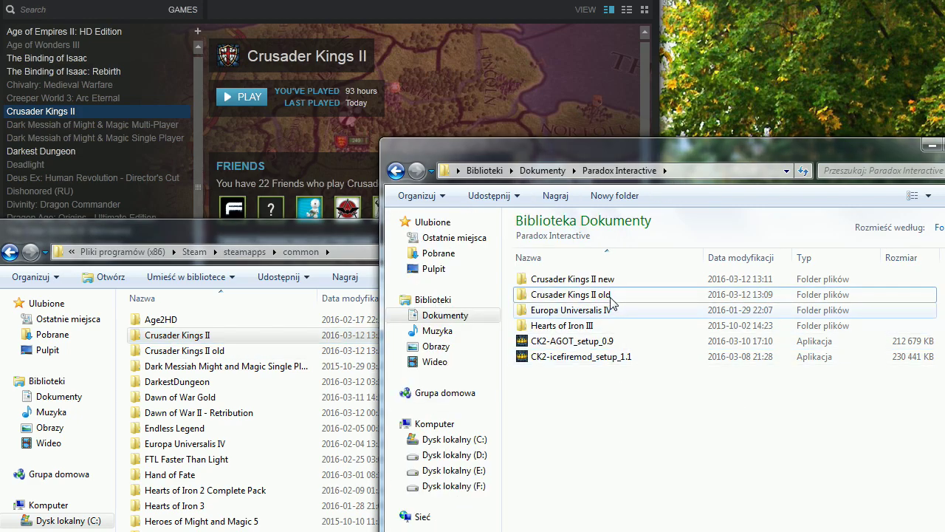
click(626, 284)
click(624, 285)
click(621, 286)
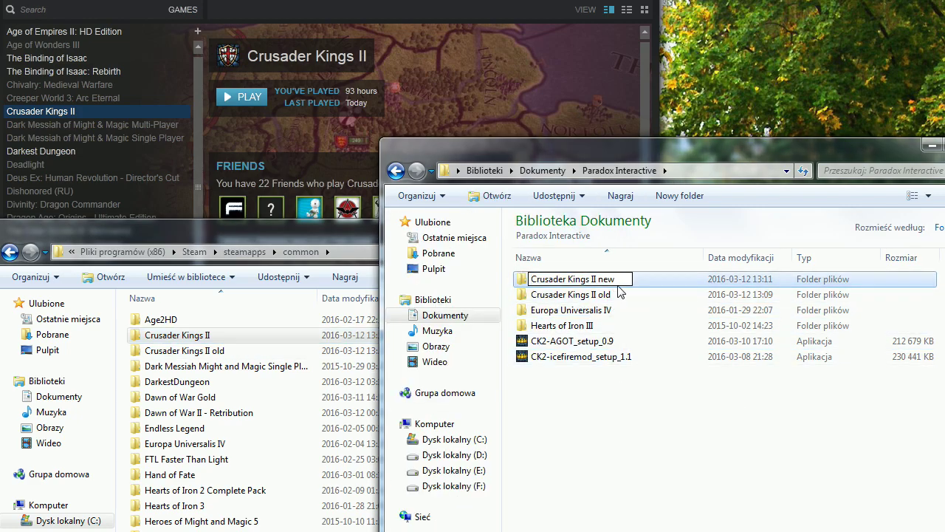
key(BackSpace)
key(BackSpace)
key(BackSpace)
key(Return)
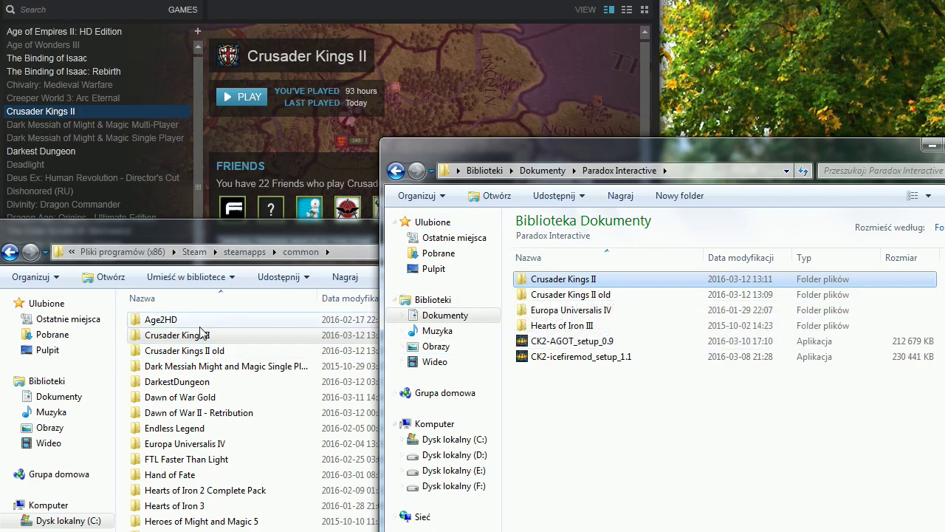
mouse_move(595, 285)
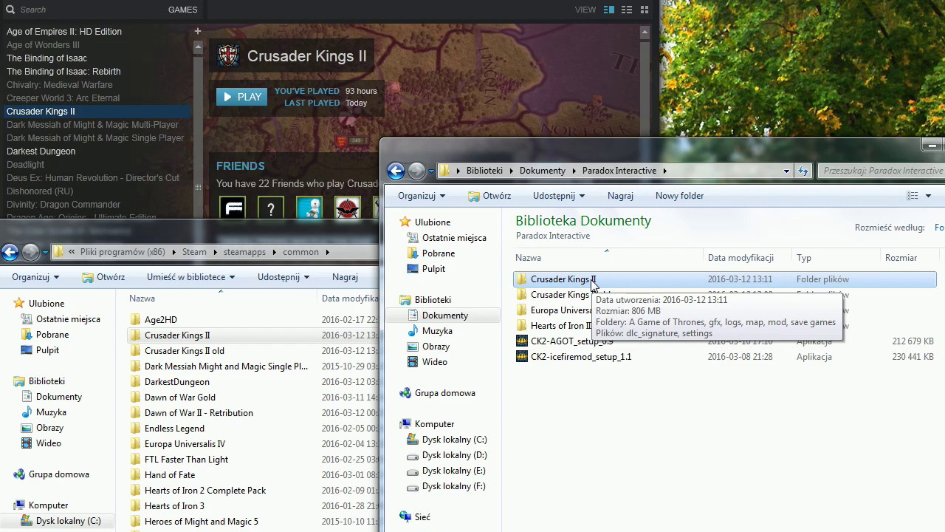
mouse_move(607, 301)
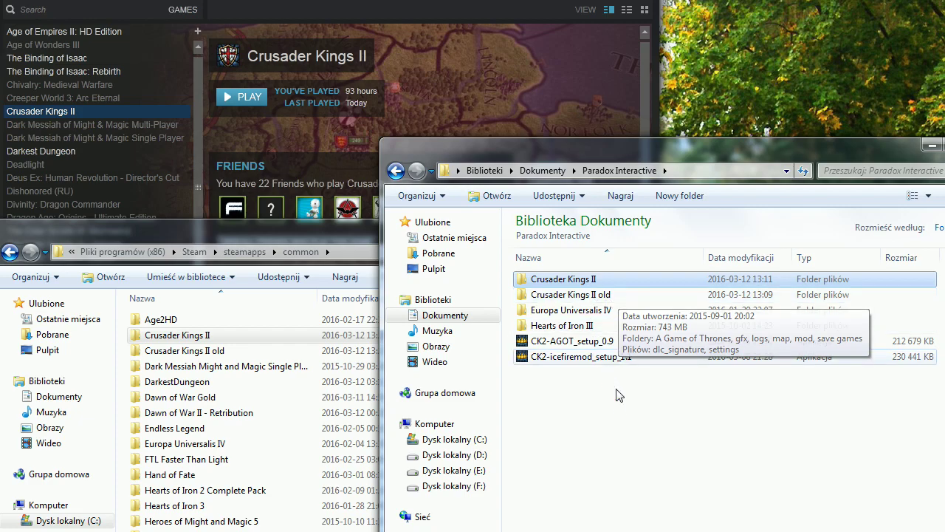
click(623, 427)
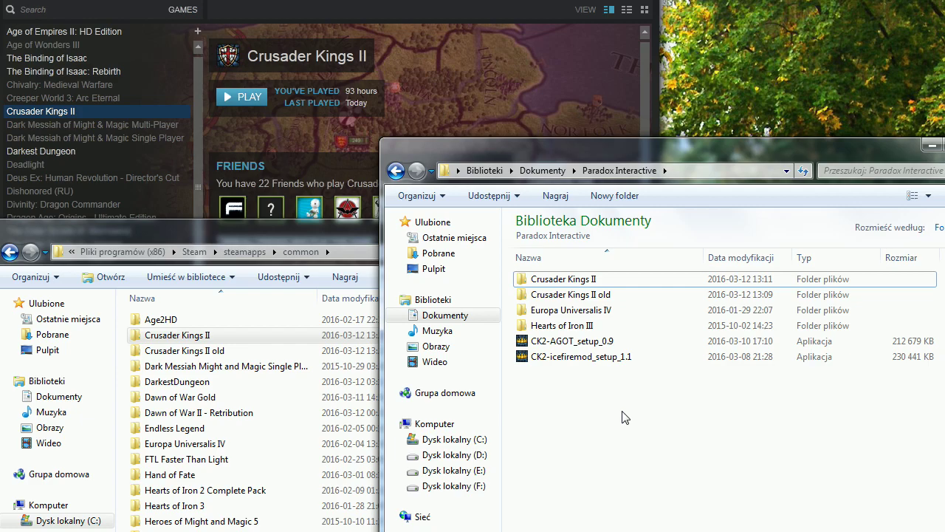